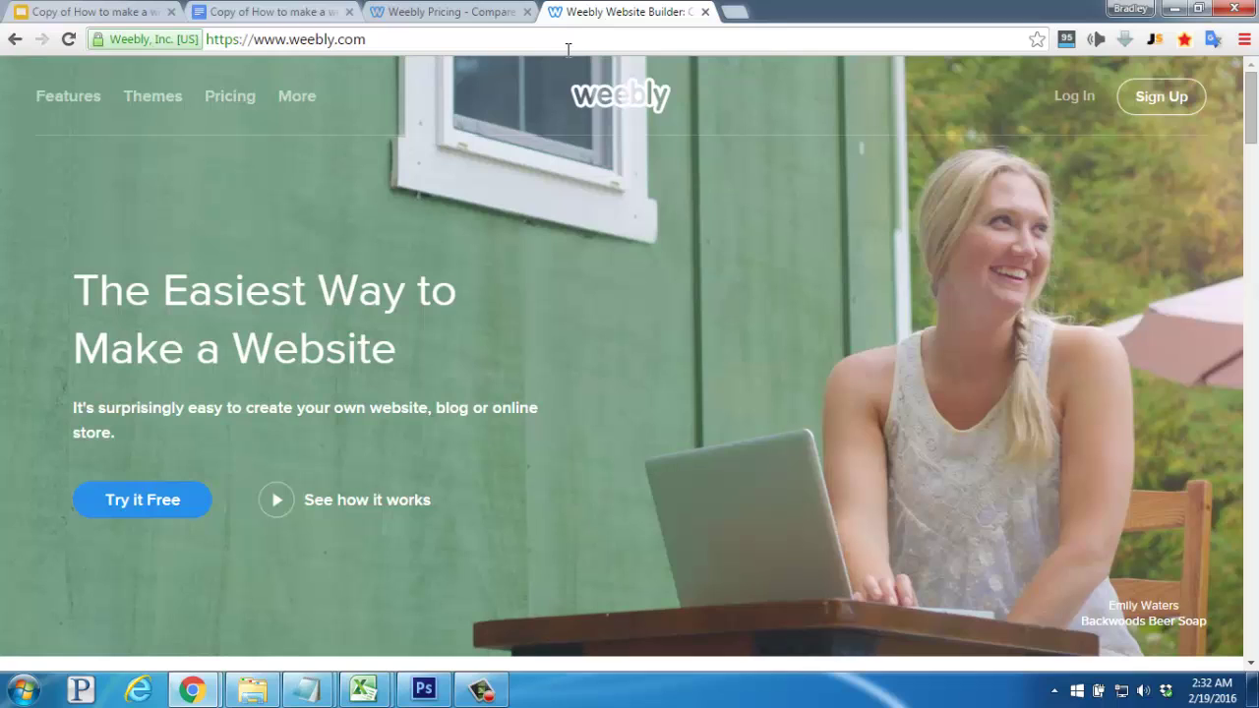
# Create a free Weebly account by entering full name, email and password
pyautogui.click(173, 500)
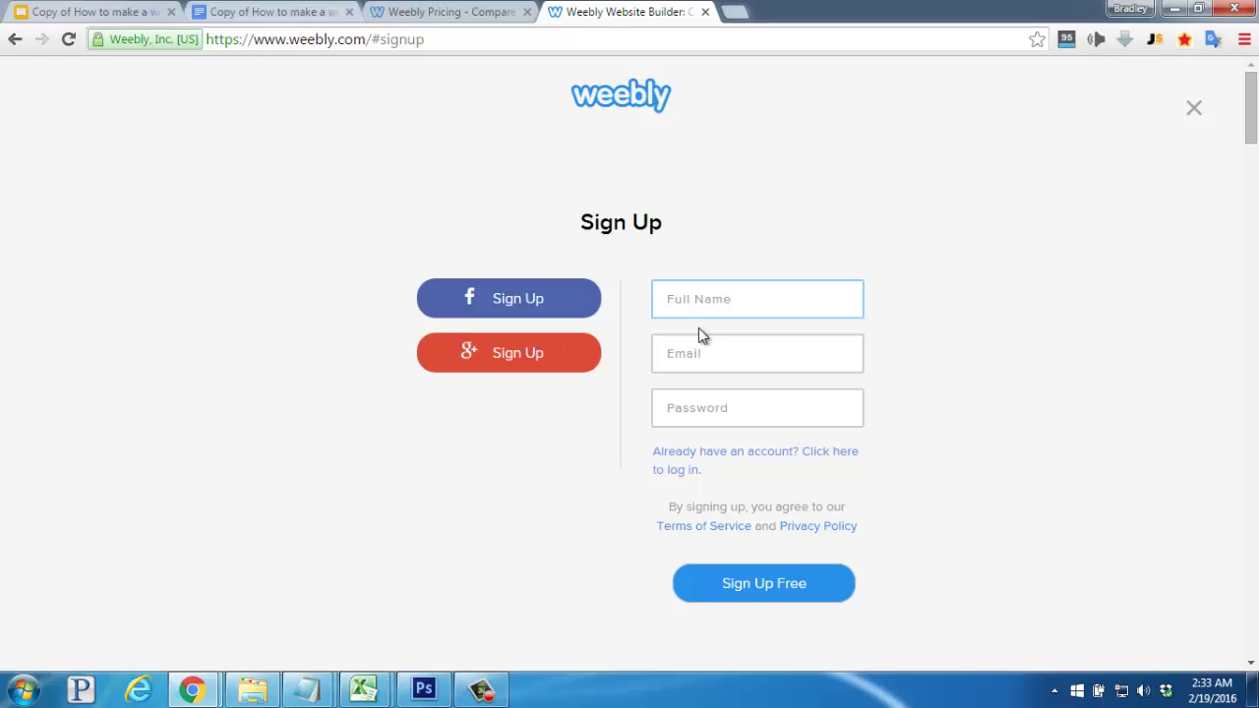
pyautogui.click(767, 585)
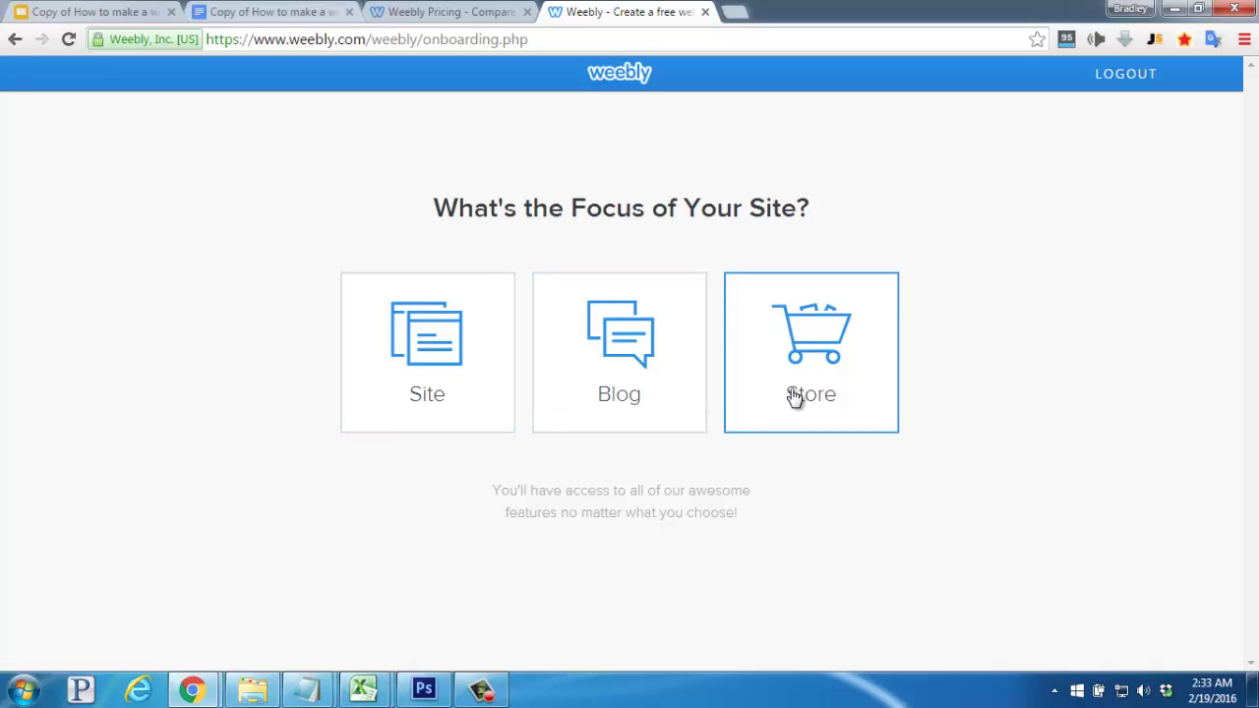
# Choose Site as the site's focus and select the Impact theme
pyautogui.click(466, 413)
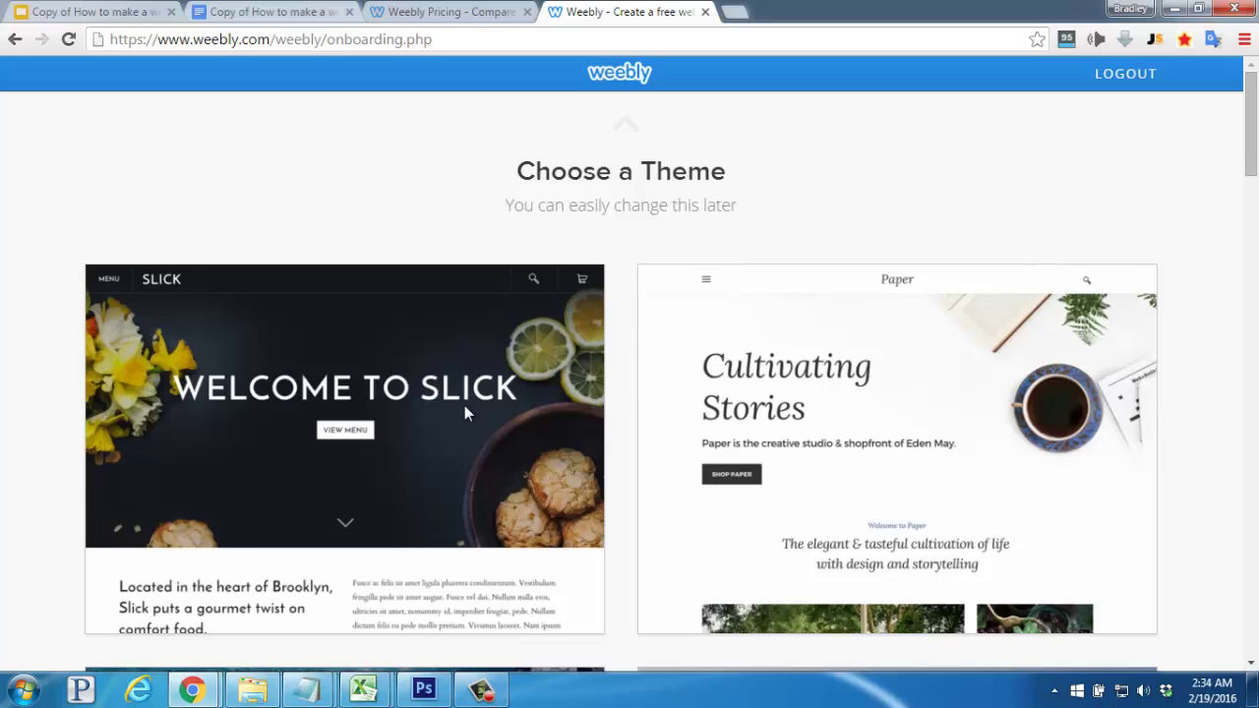
pyautogui.scroll(-4, 478, 411)
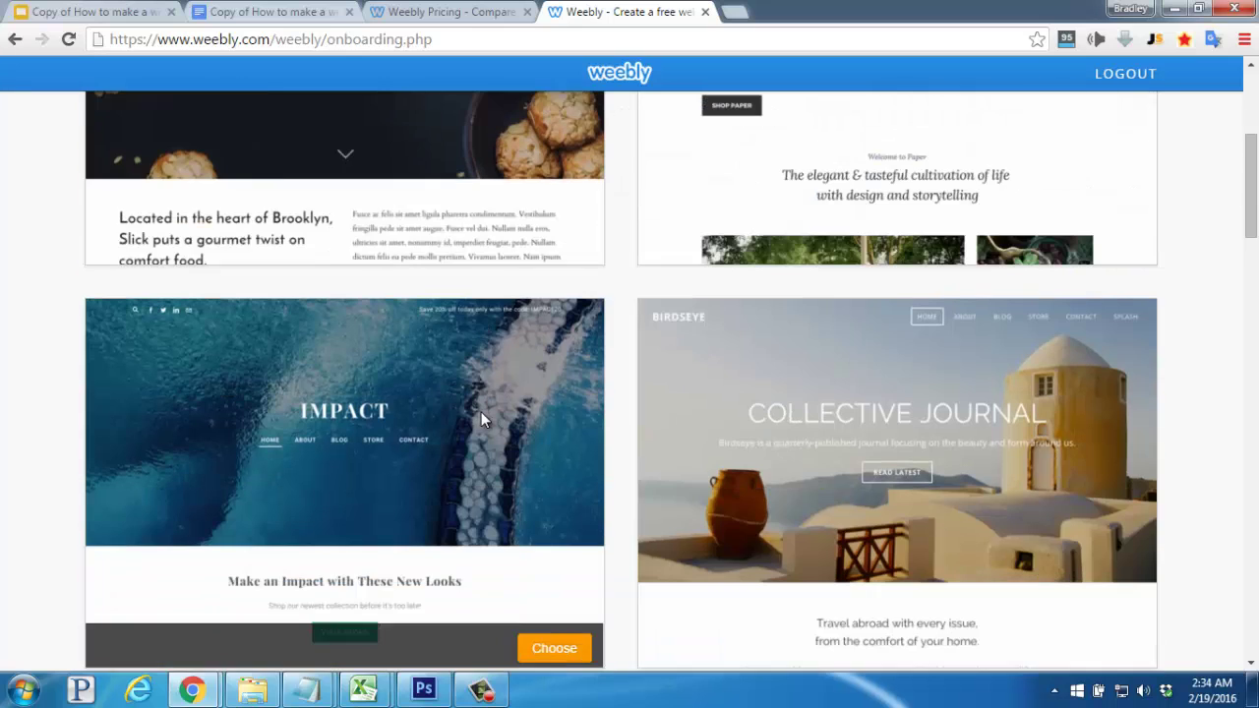
pyautogui.scroll(-2, 481, 418)
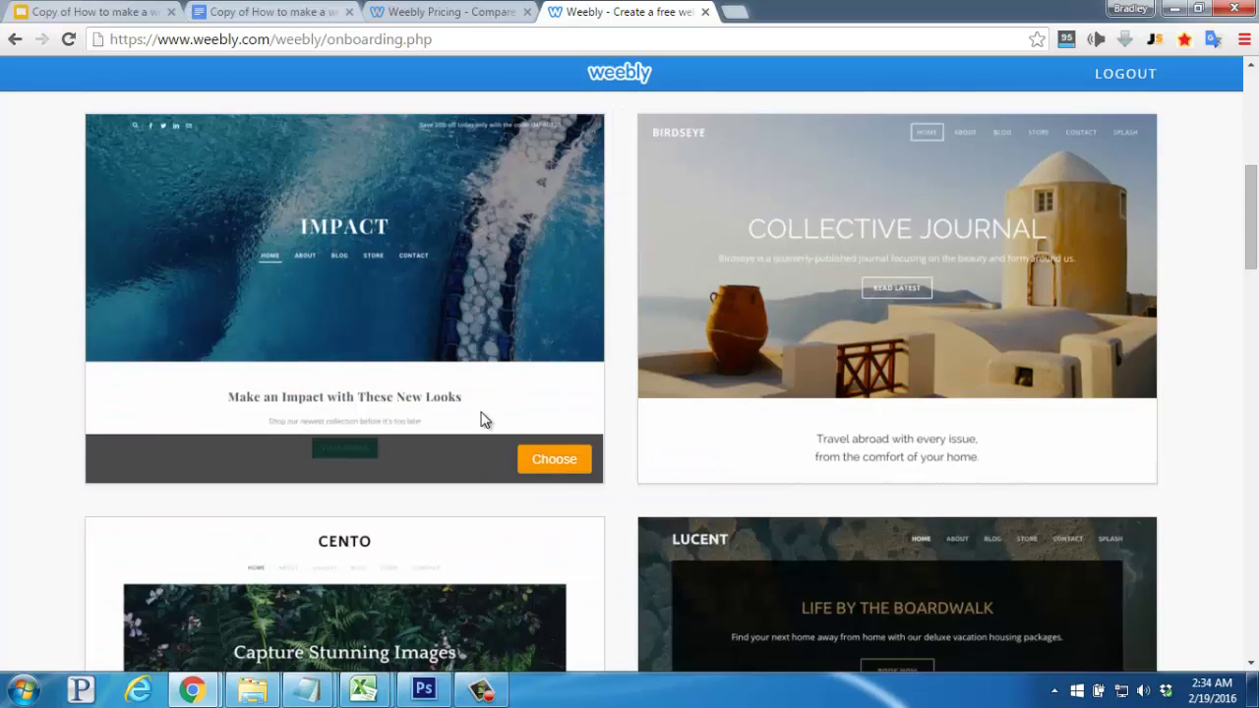
pyautogui.click(546, 463)
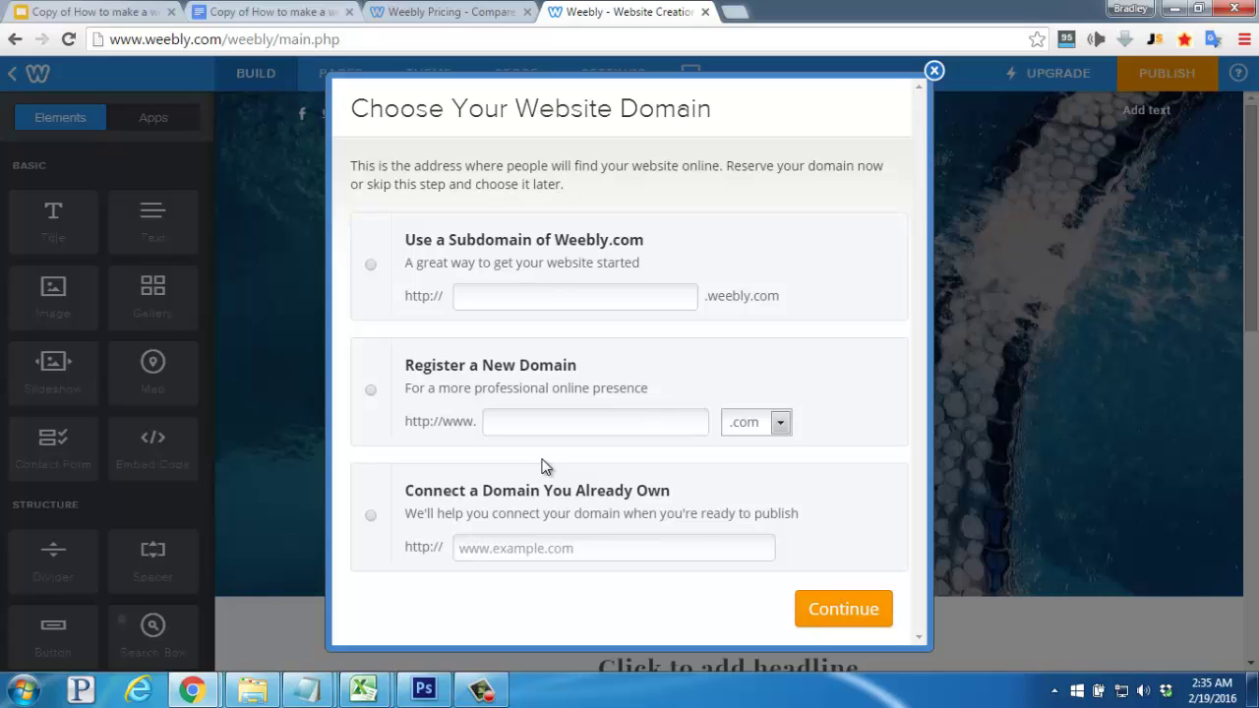
# Use a free weebly.com subdomain and continue into the Build editor
pyautogui.click(372, 268)
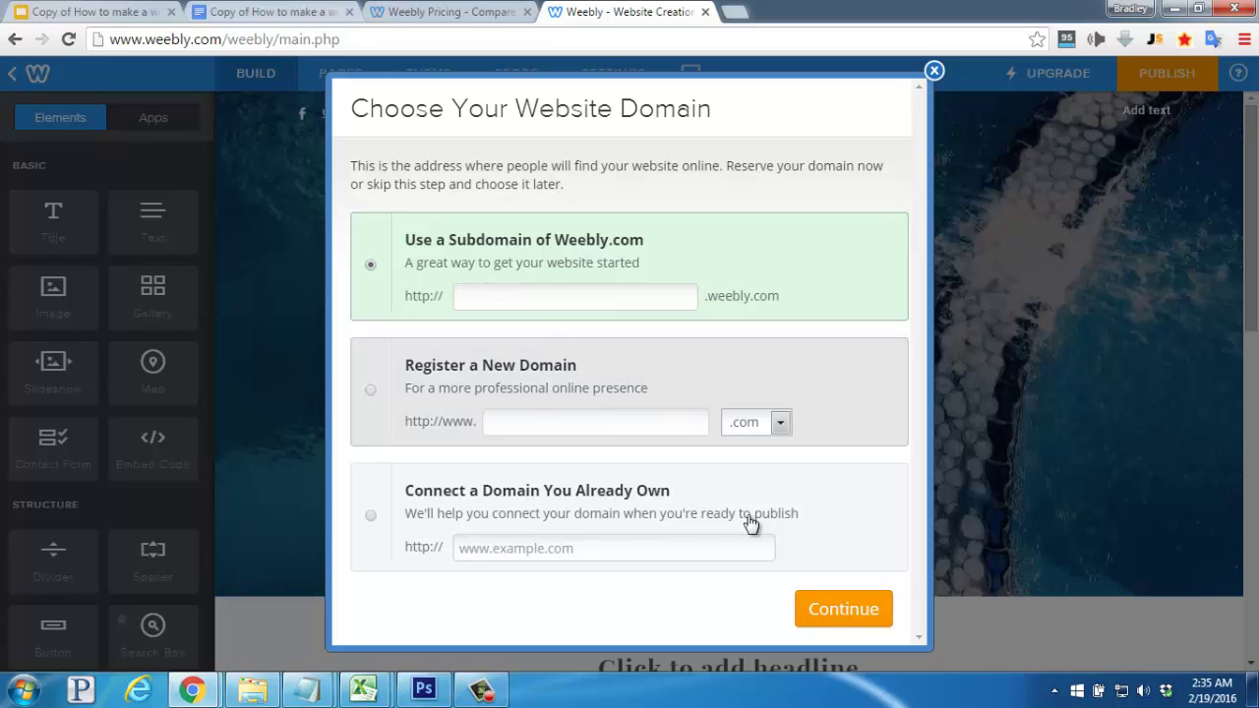
pyautogui.click(841, 612)
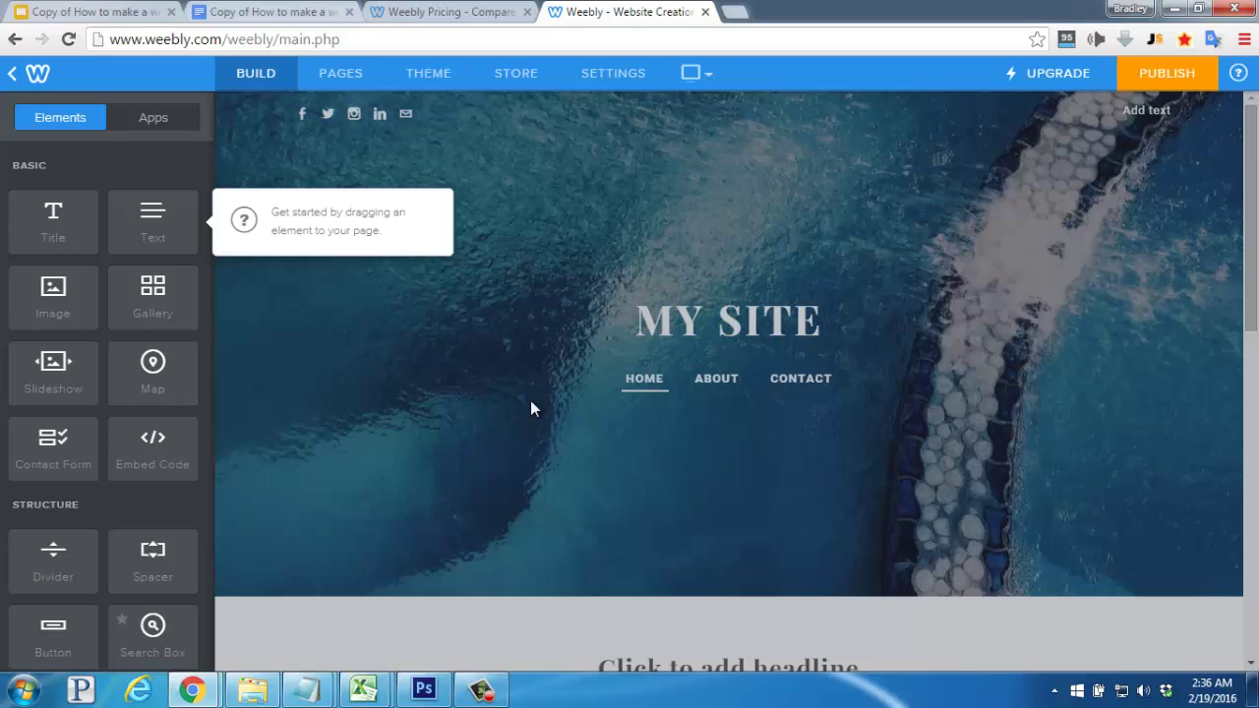
pyautogui.scroll(-1, 122, 270)
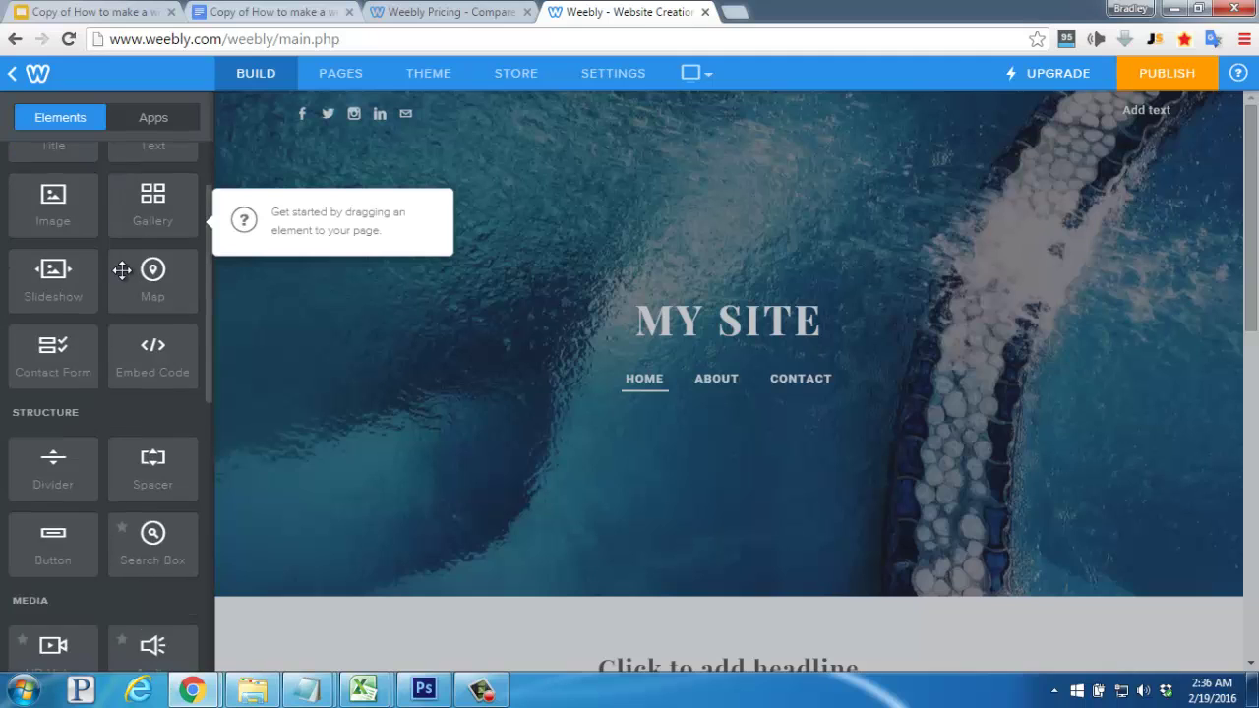
pyautogui.scroll(-1, 122, 270)
pyautogui.scroll(-3, 122, 270)
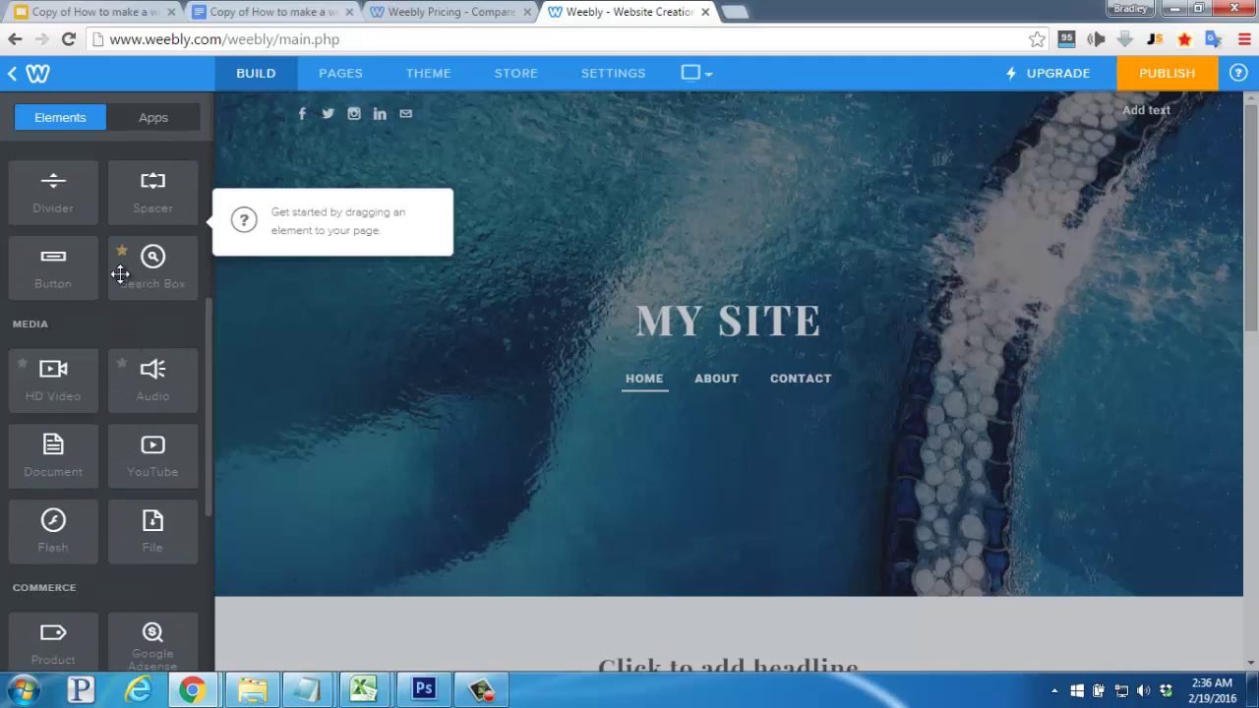
pyautogui.scroll(5, 118, 296)
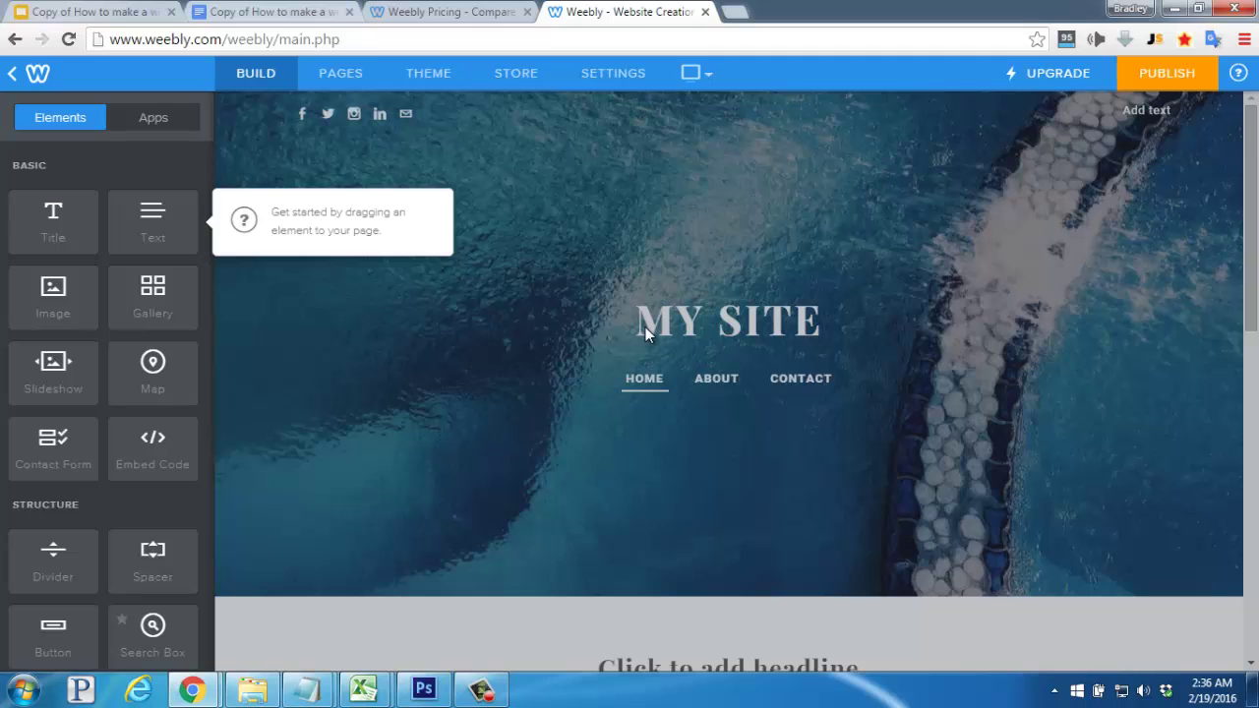
# Replace the header title MY SITE with J'S NATURAL COOKIES
pyautogui.click(681, 325)
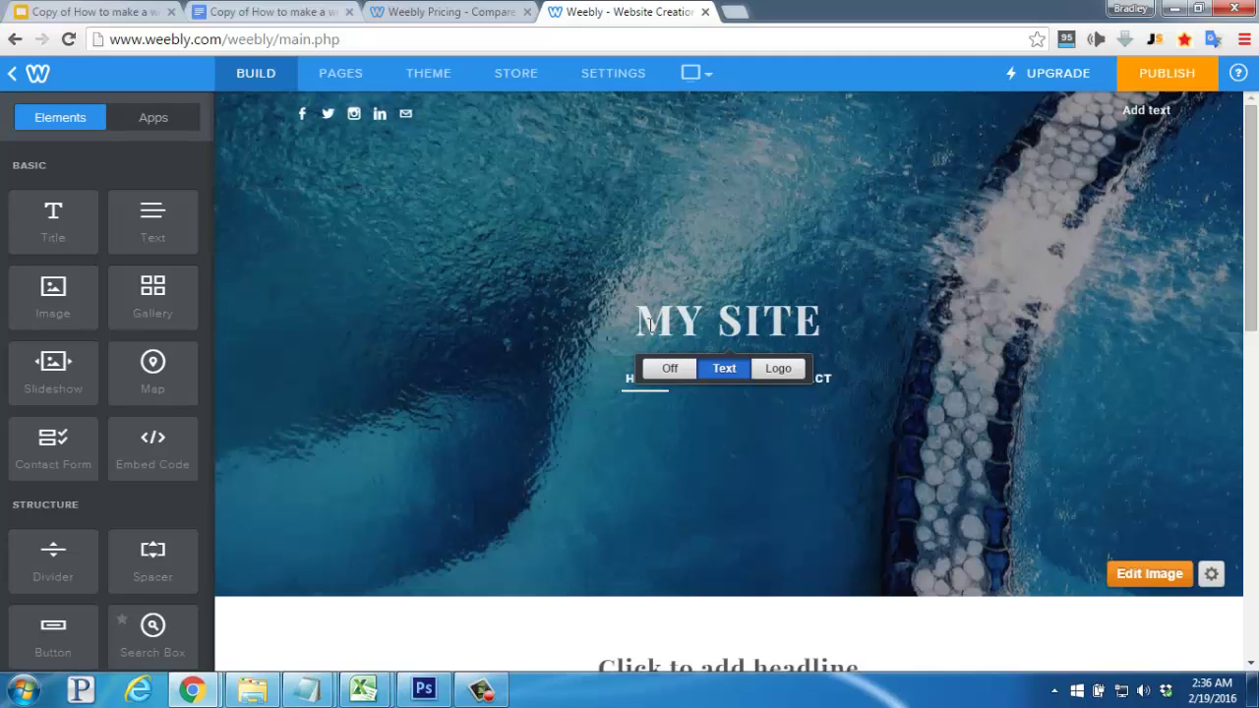
pyautogui.moveTo(822, 320); pyautogui.dragTo(641, 321)
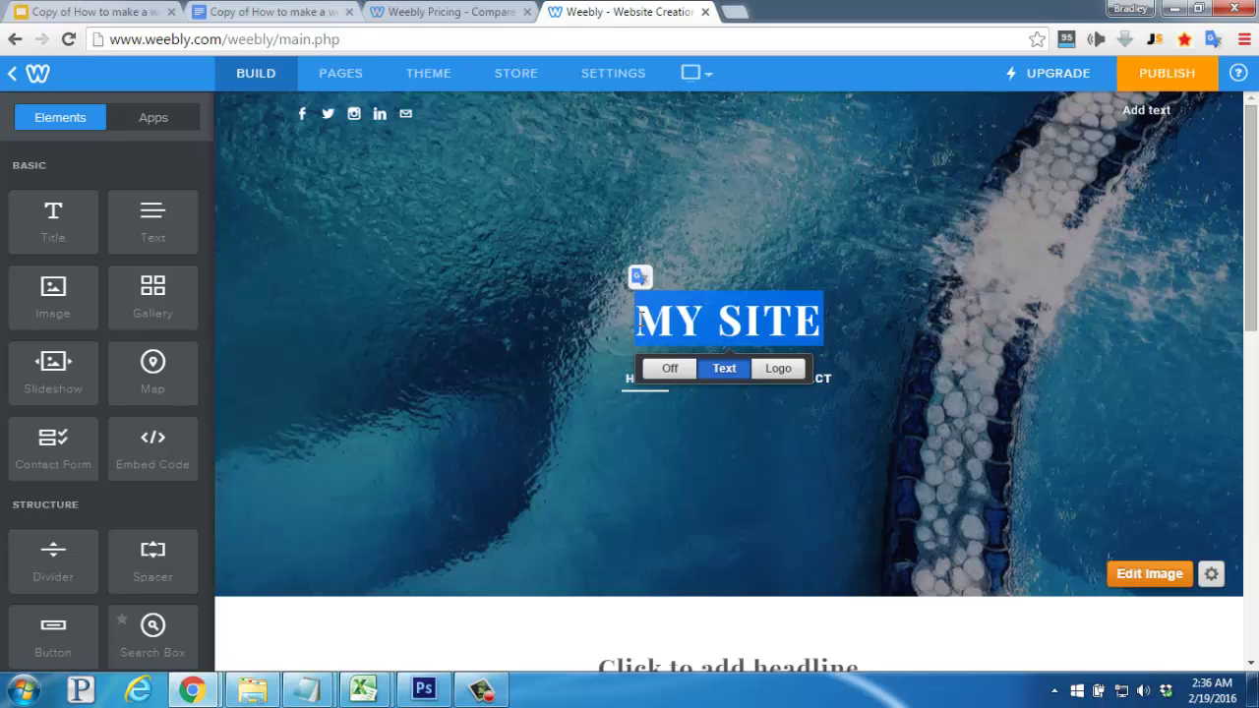
pyautogui.write("J'S")
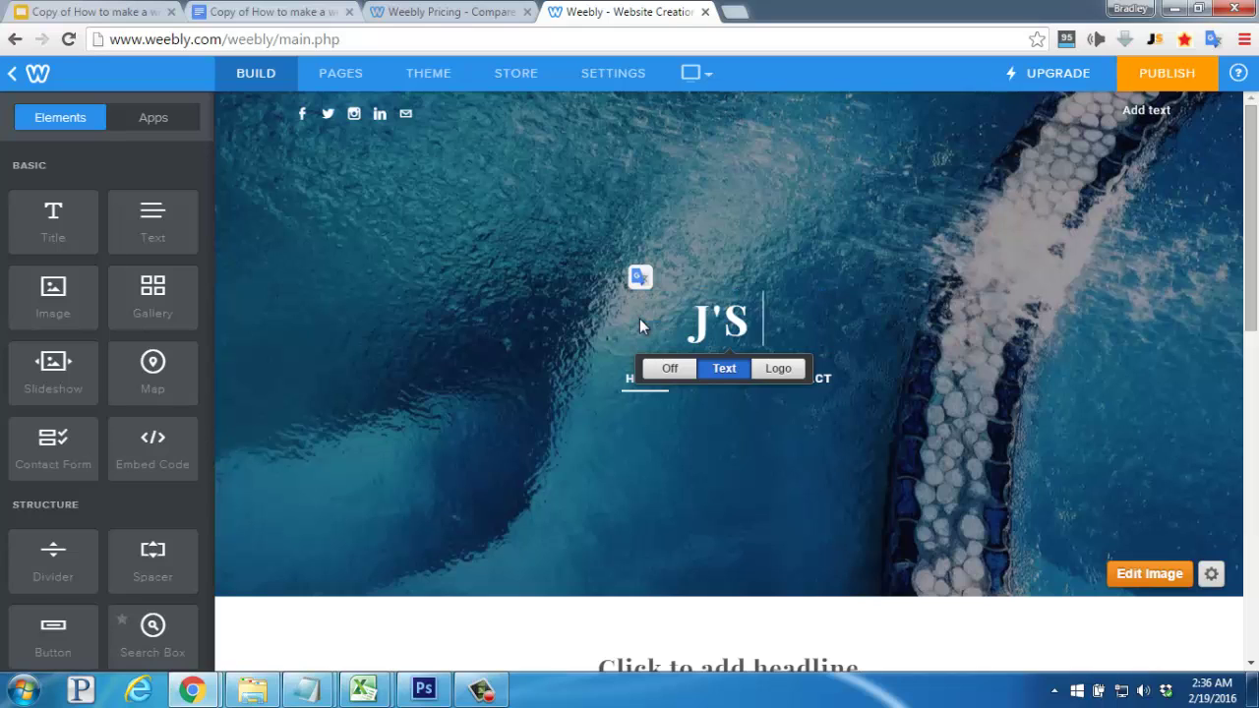
pyautogui.write(' NATURAL COOKIES')
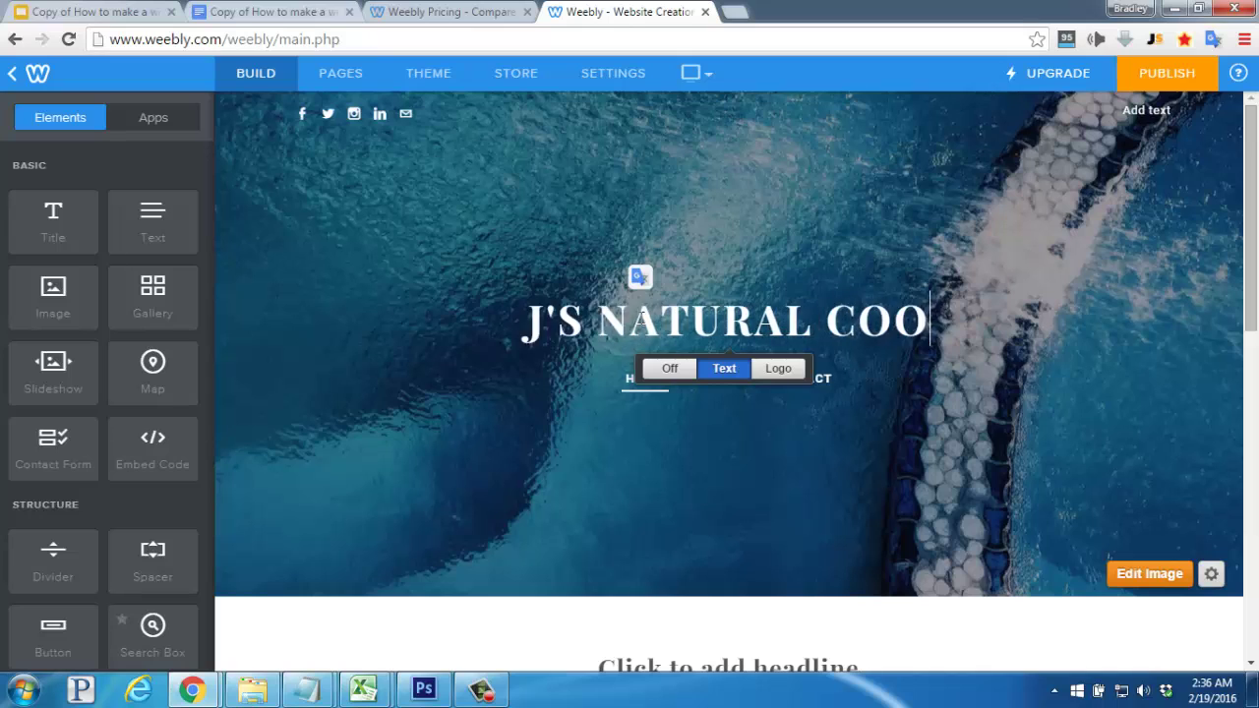
pyautogui.click(440, 382)
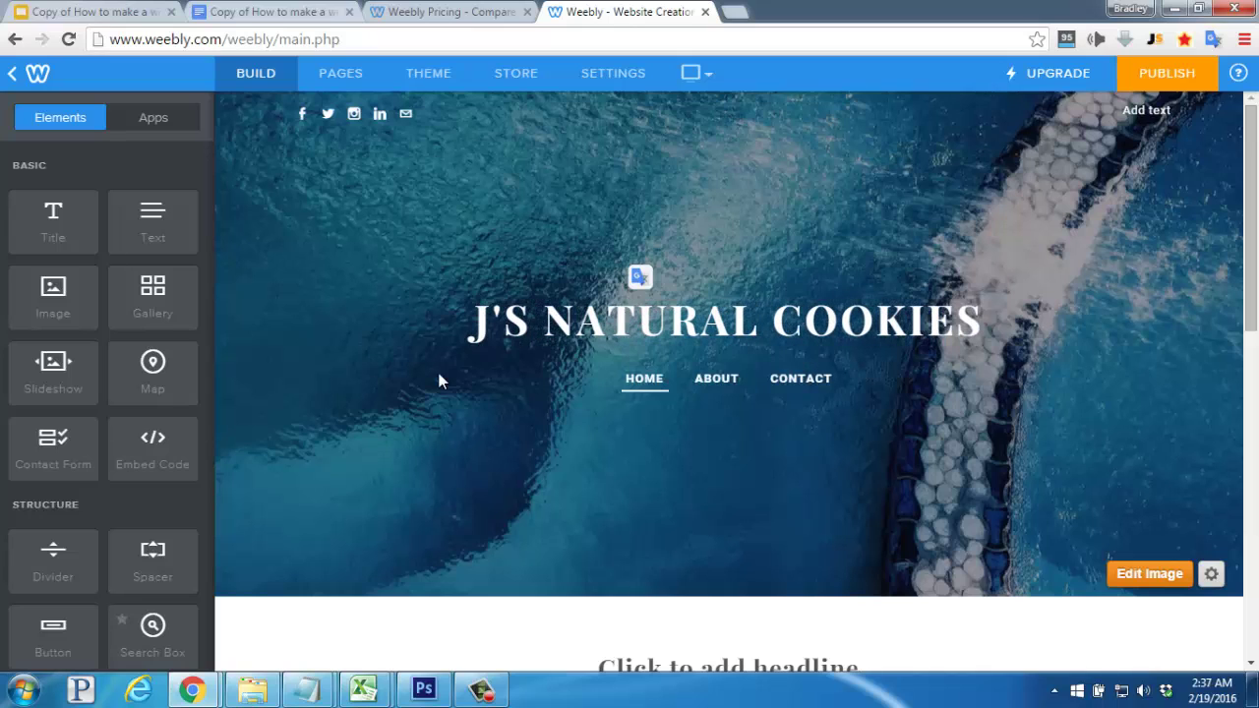
pyautogui.scroll(-1, 440, 382)
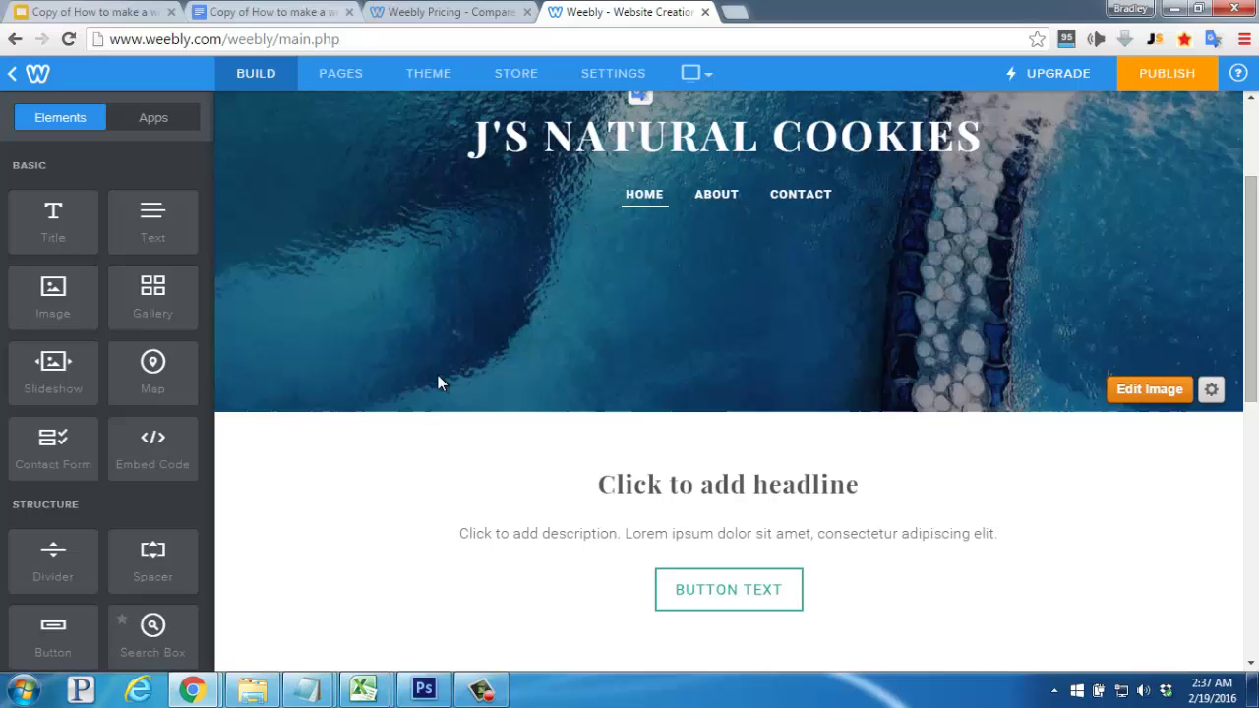
pyautogui.scroll(-1, 438, 375)
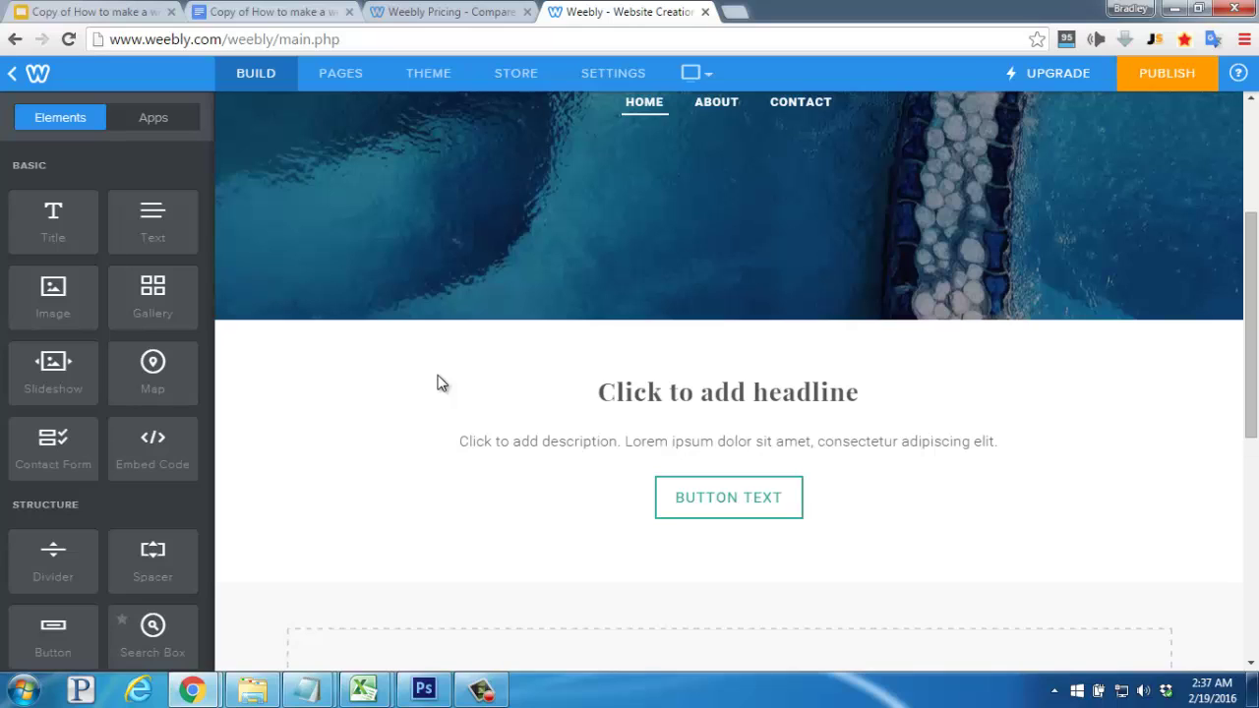
# Make the headline 'Welcome to Our Website' and paste the J's cookies description beneath it
pyautogui.click(611, 398)
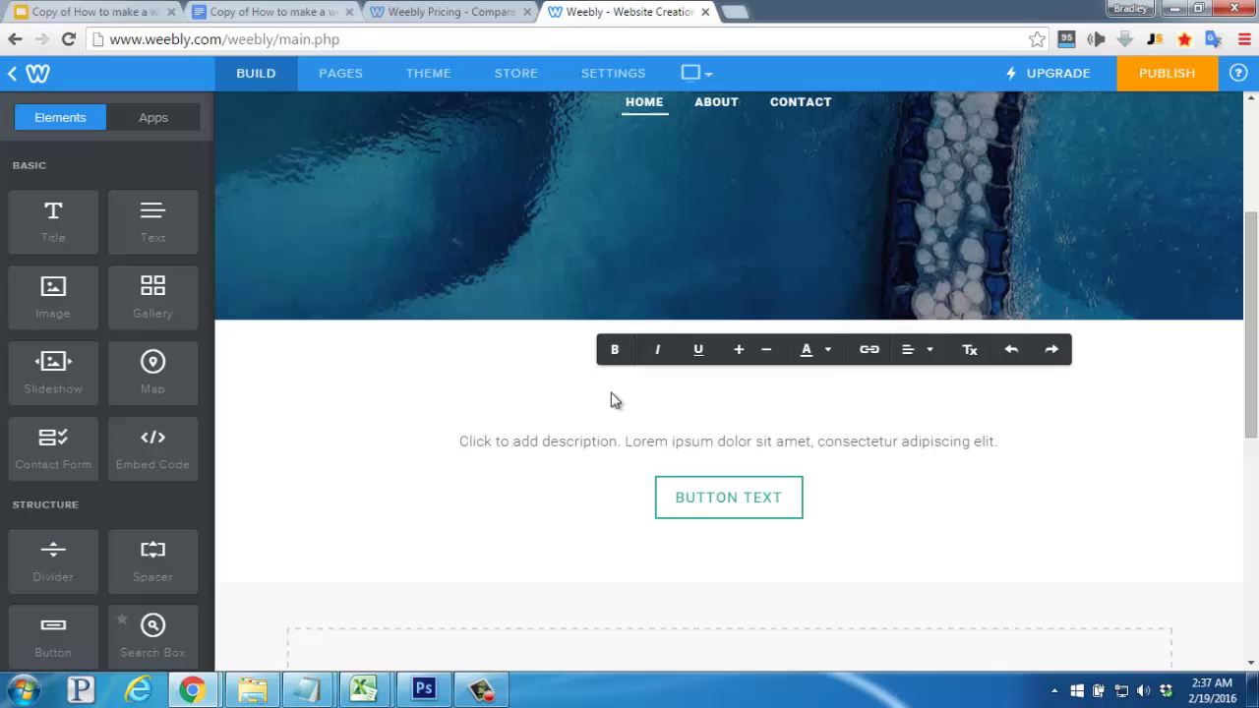
pyautogui.write('Welcome to ')
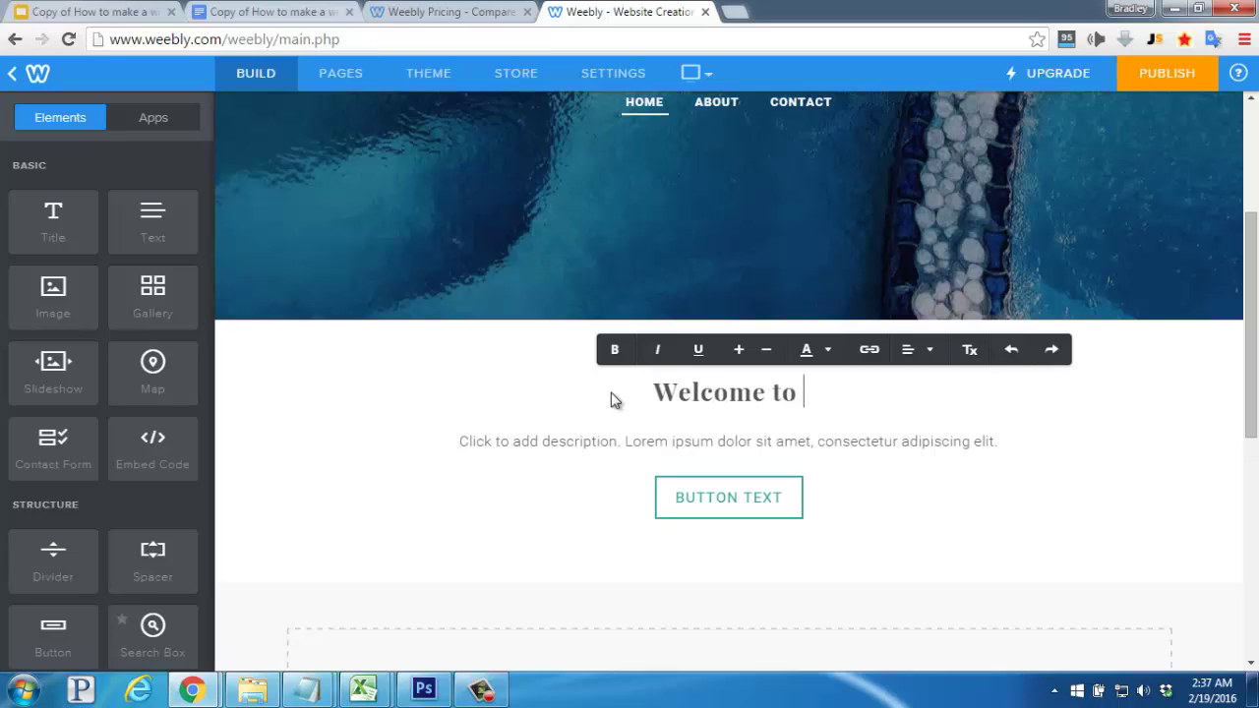
pyautogui.write('Our Website')
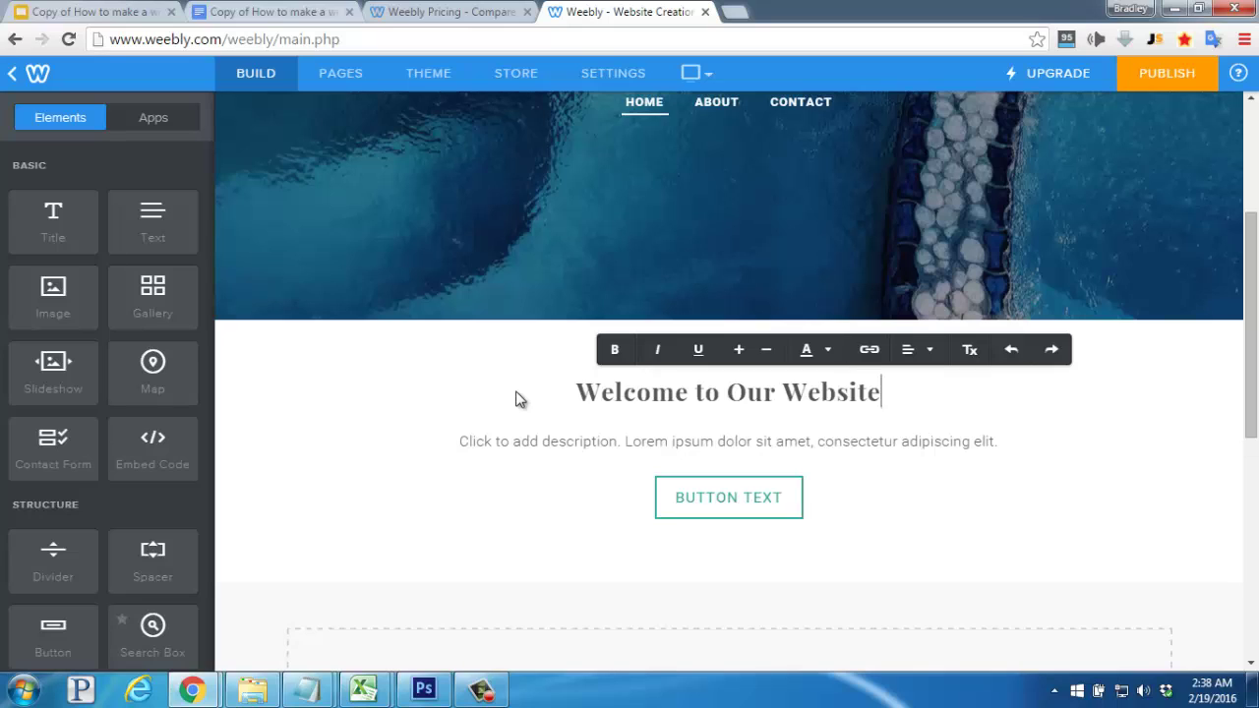
pyautogui.click(523, 446)
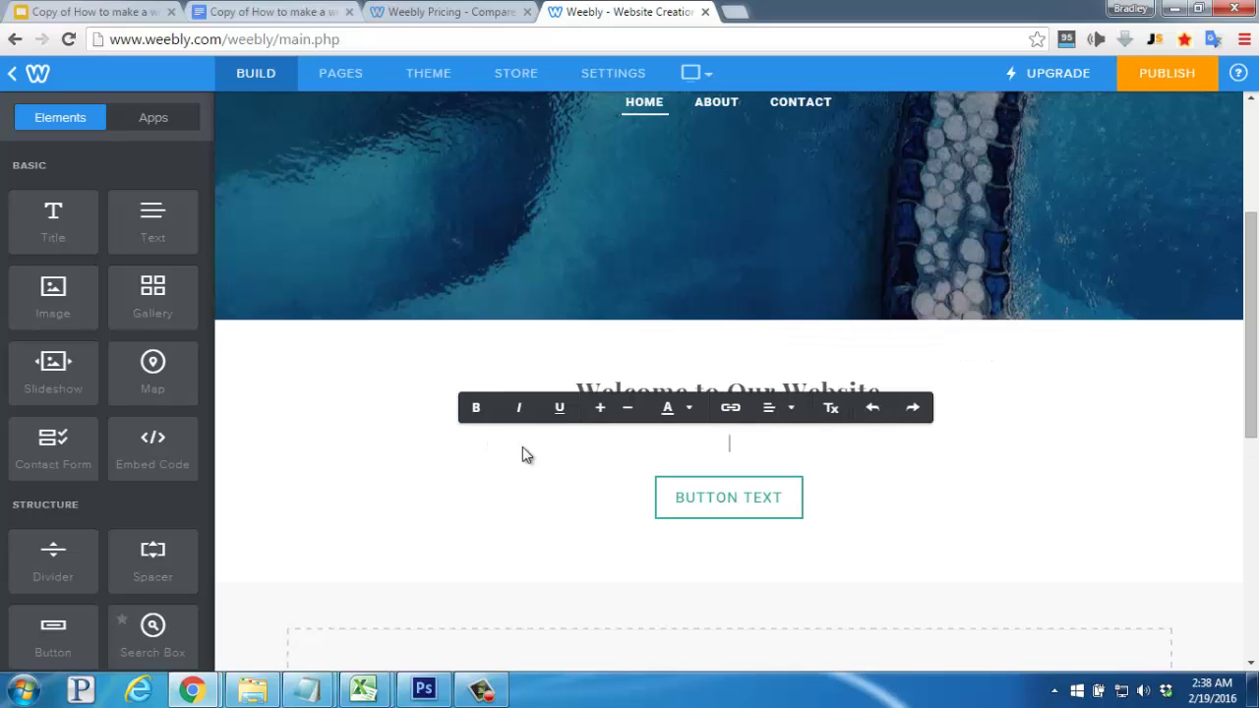
pyautogui.write("J's selection of cookies are baked with wholeness and health in mind. No preservatives, no gluten, all natural and made with organic ingredients")
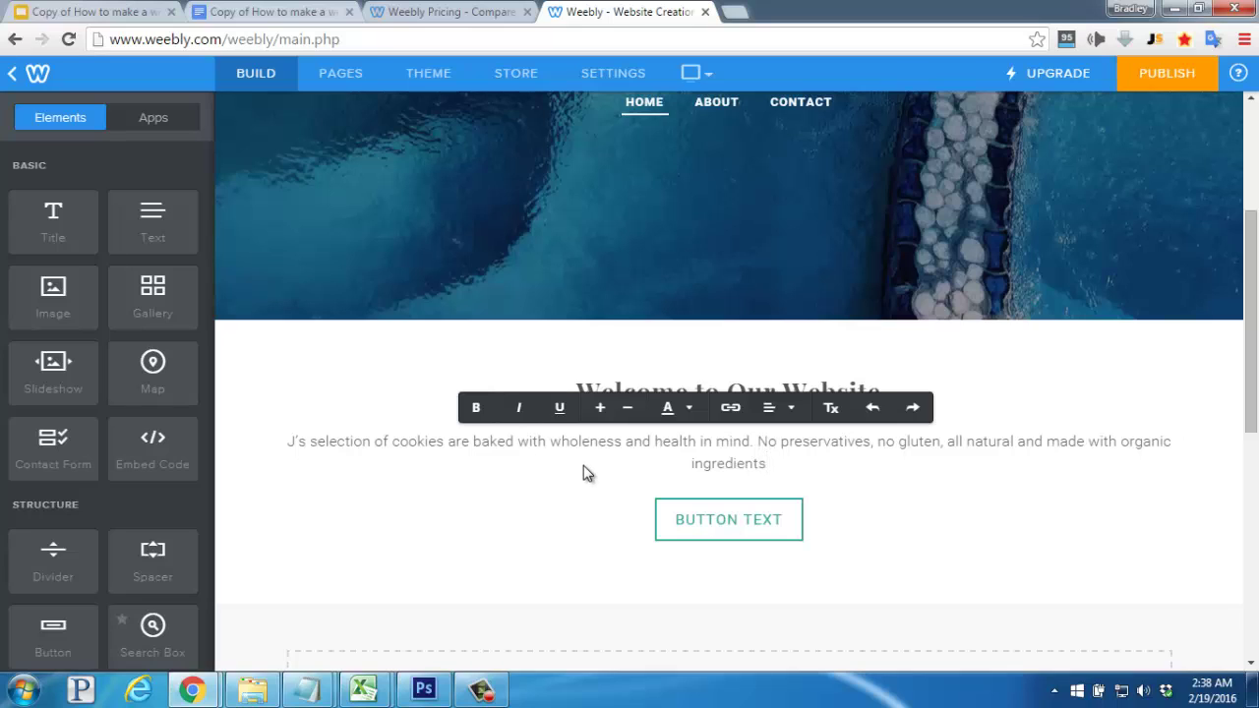
pyautogui.click(678, 519)
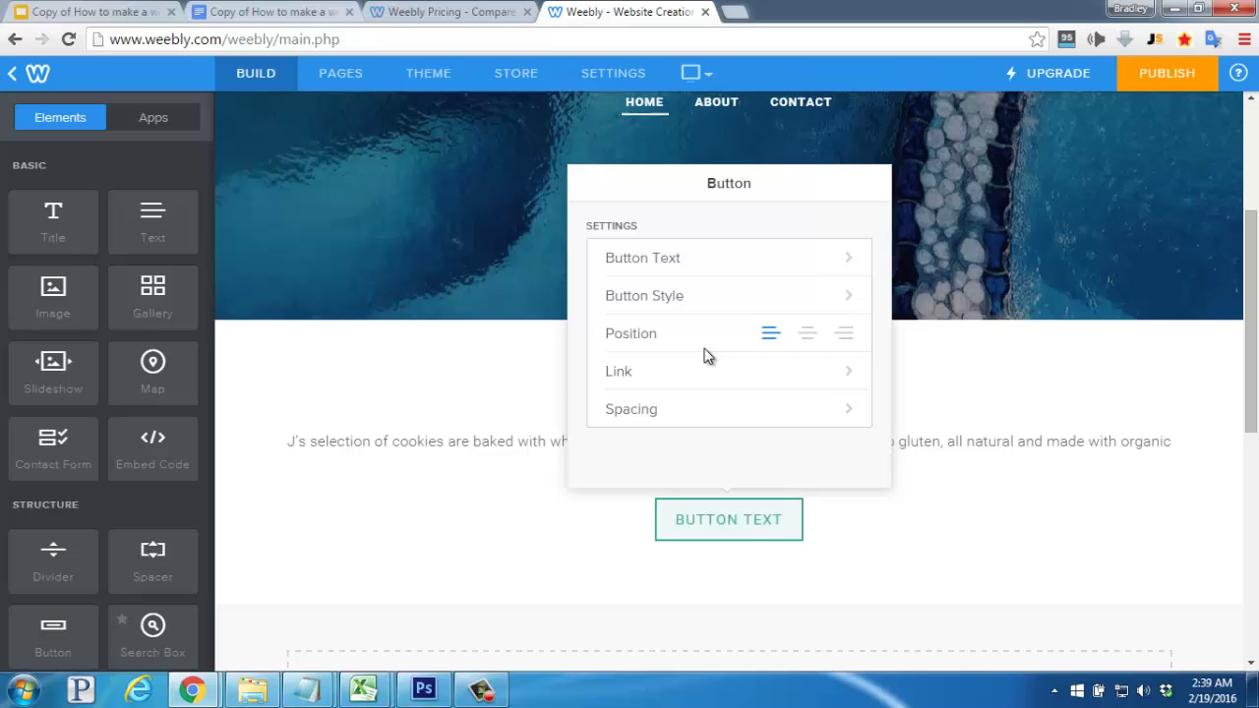
# Change the button label to 'Click to Email Us'
pyautogui.click(706, 260)
pyautogui.write('Click to email us')
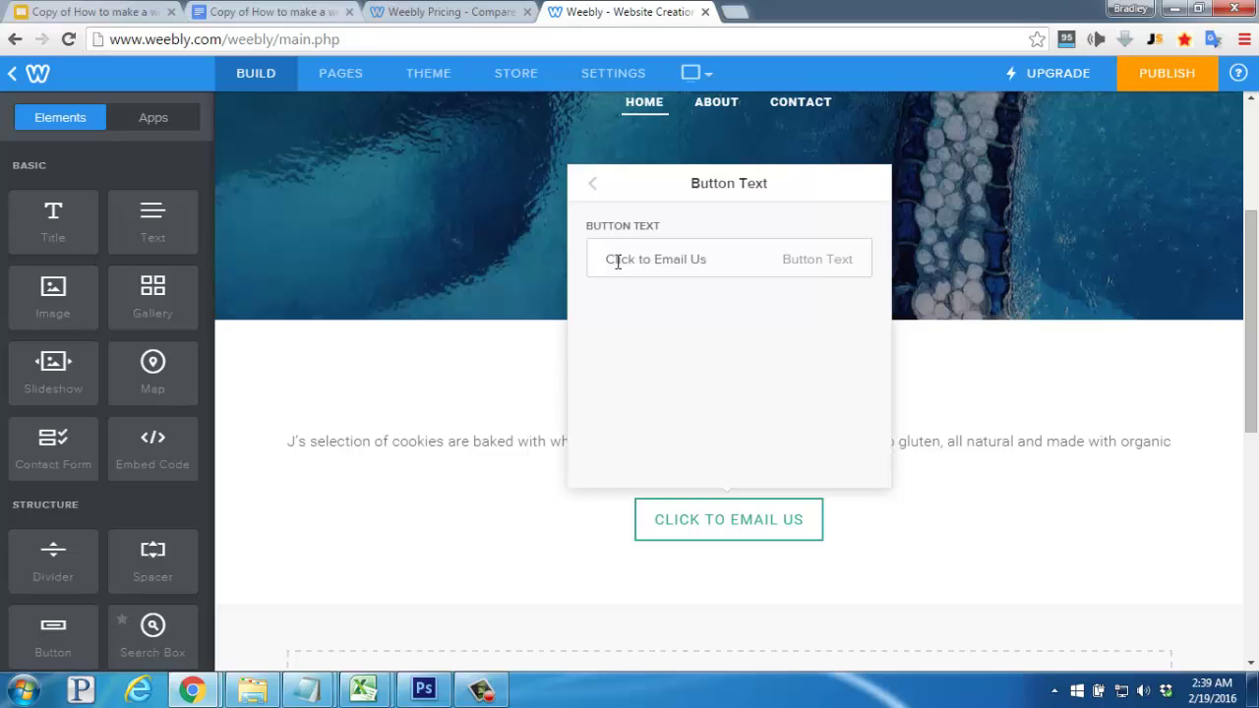
pyautogui.click(587, 184)
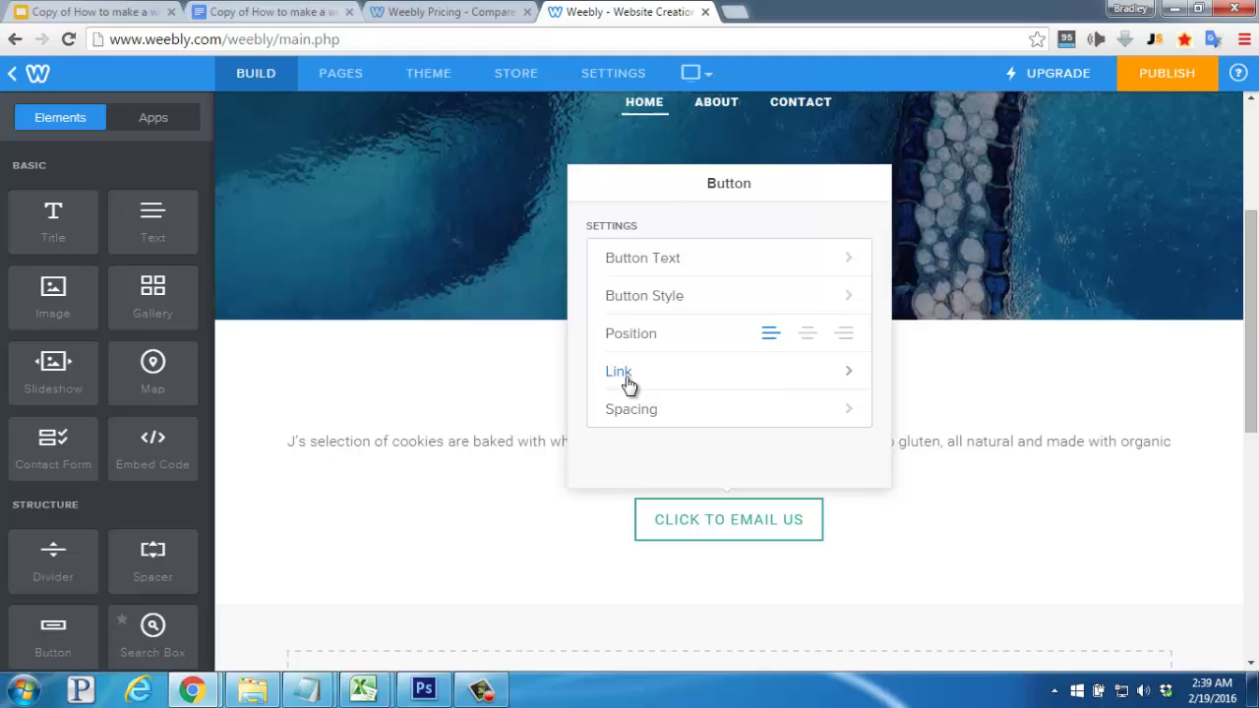
# Link the button to the site's Contact page and save
pyautogui.click(630, 384)
pyautogui.click(398, 345)
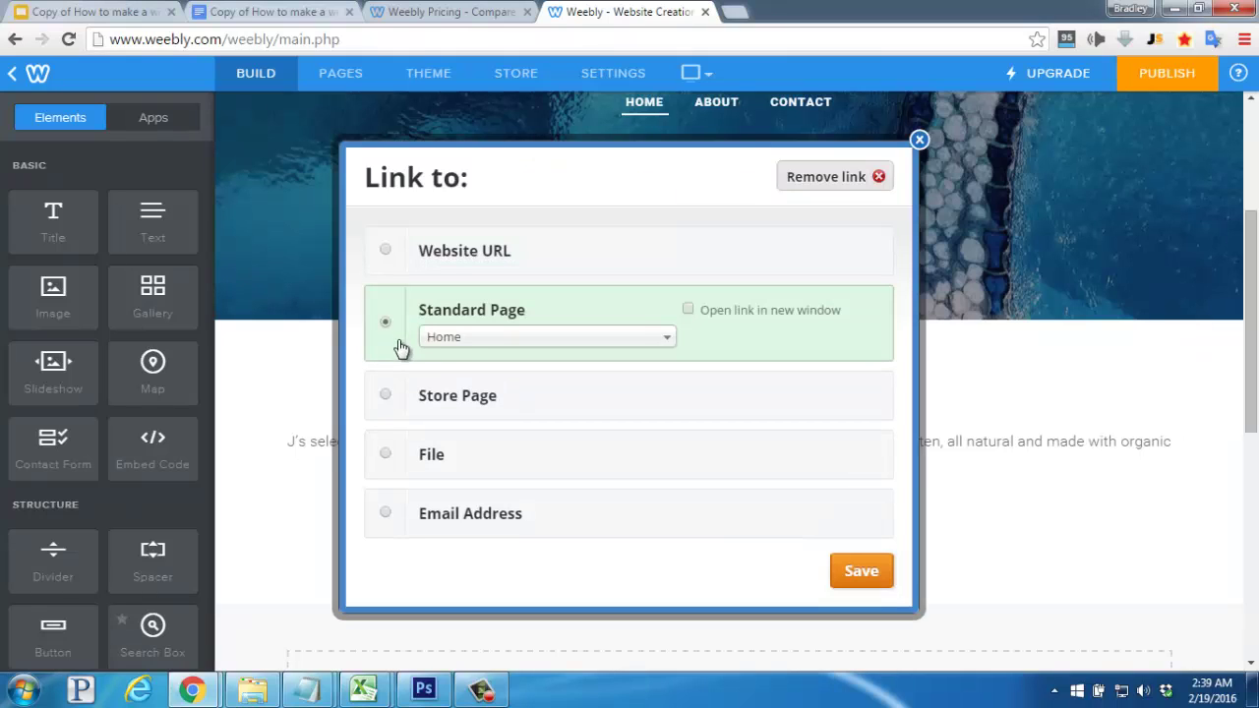
pyautogui.click(462, 342)
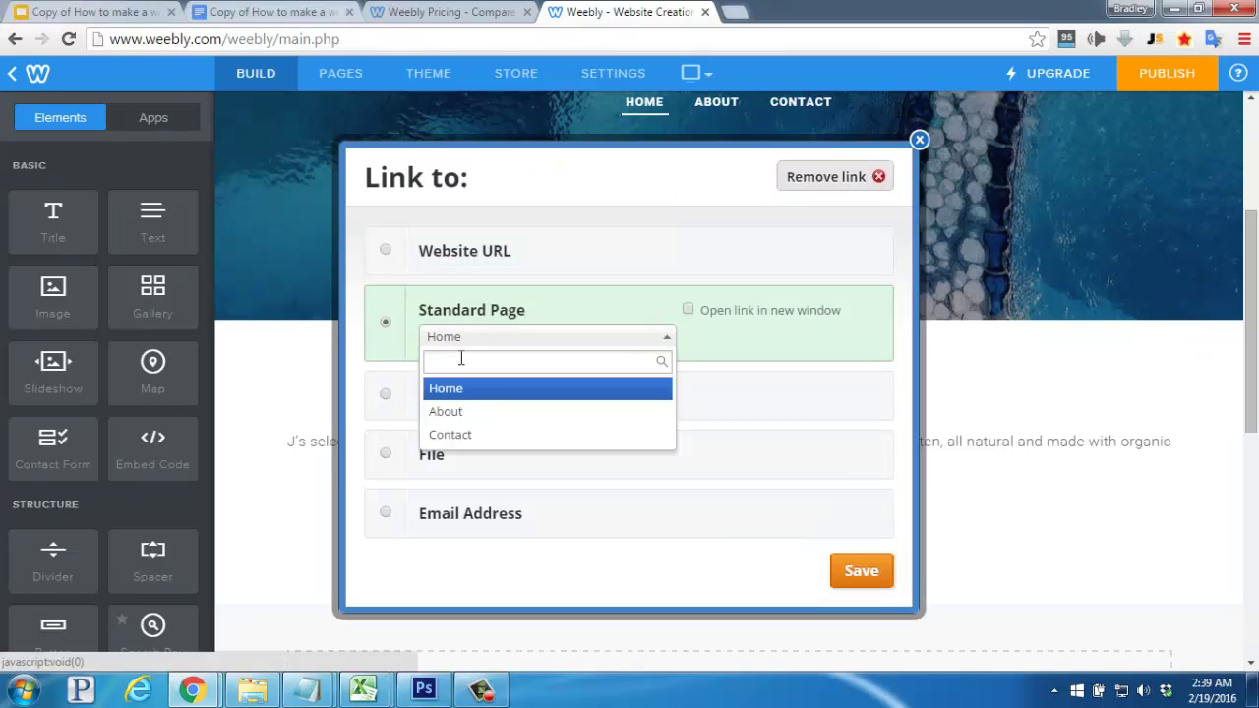
pyautogui.click(460, 435)
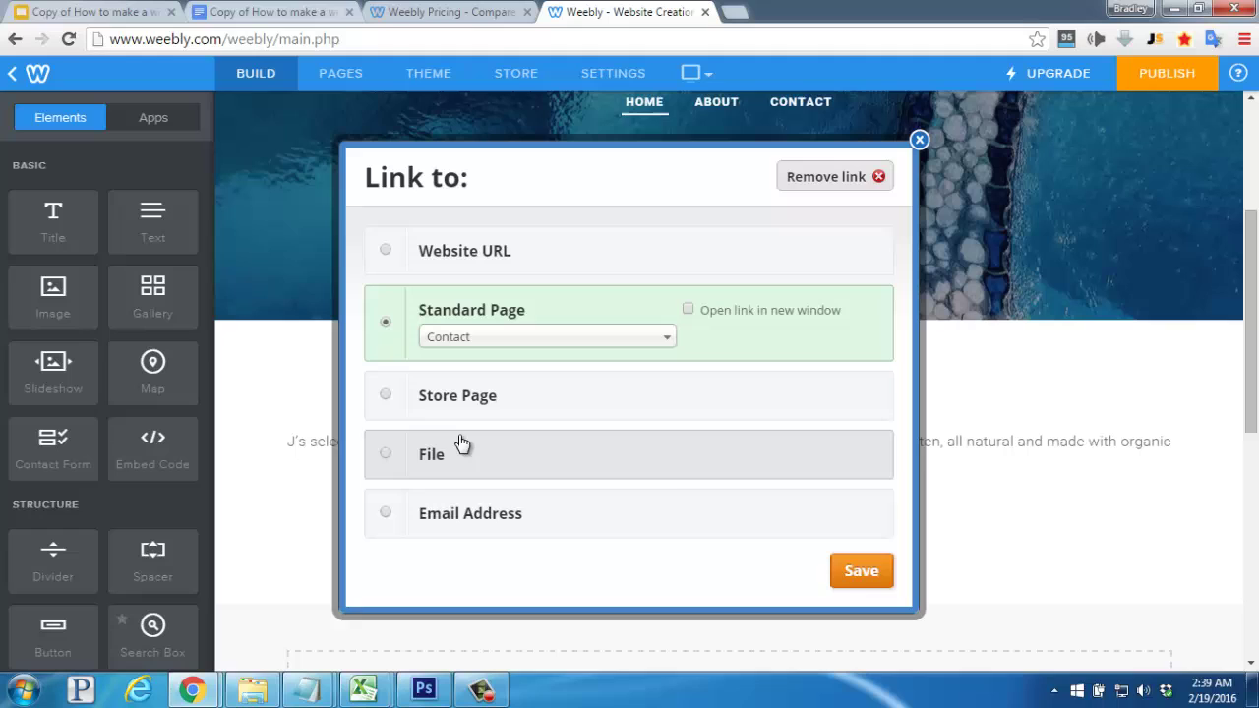
pyautogui.click(858, 577)
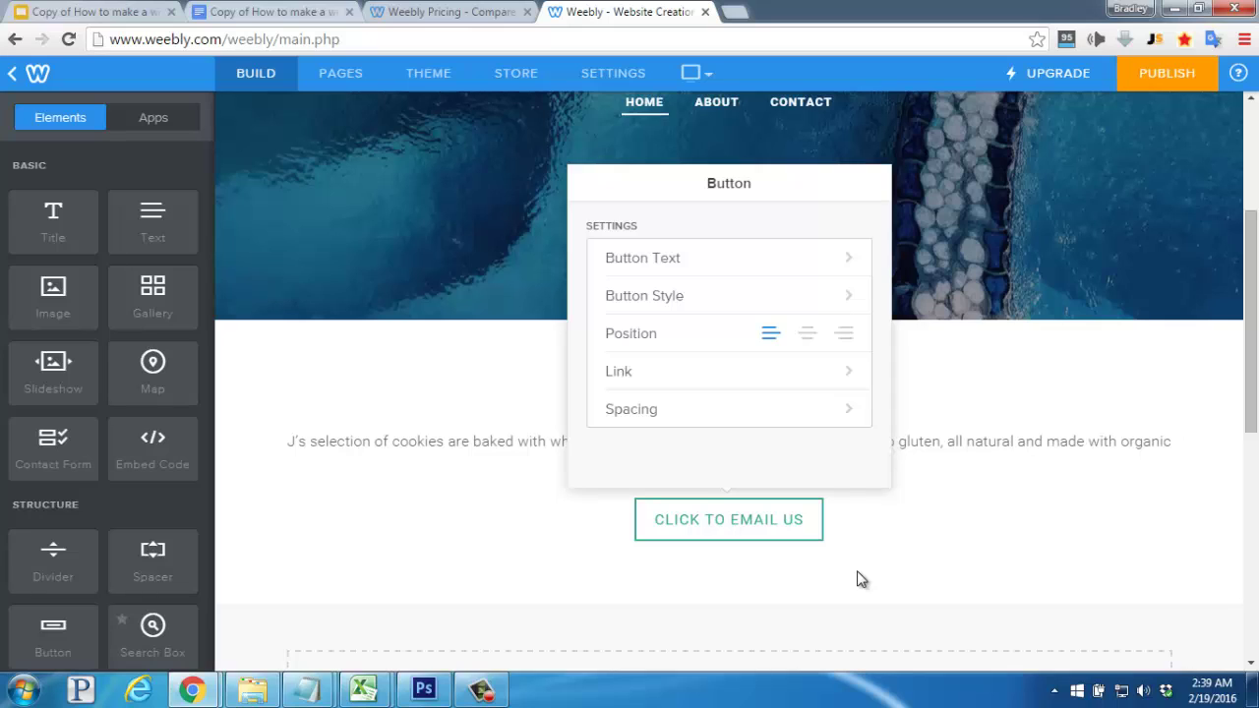
pyautogui.moveTo(1252, 317); pyautogui.dragTo(1253, 350)
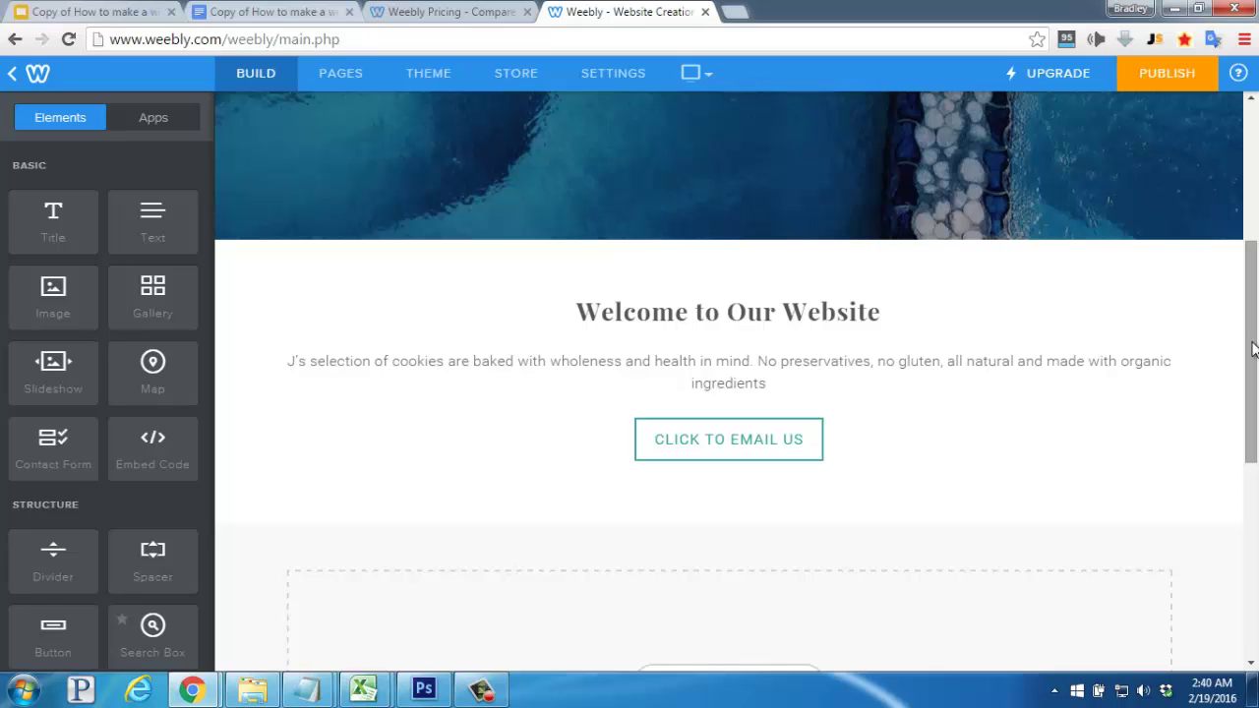
pyautogui.scroll(-3, 1171, 393)
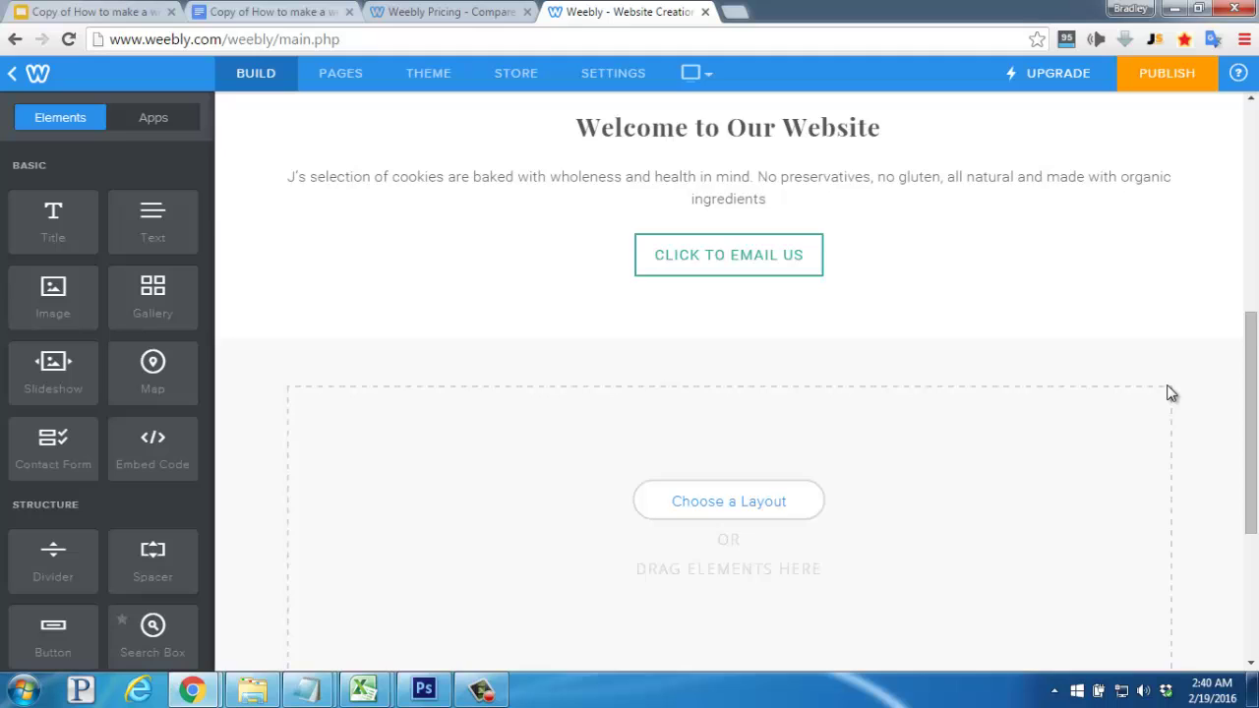
pyautogui.scroll(-1, 1170, 393)
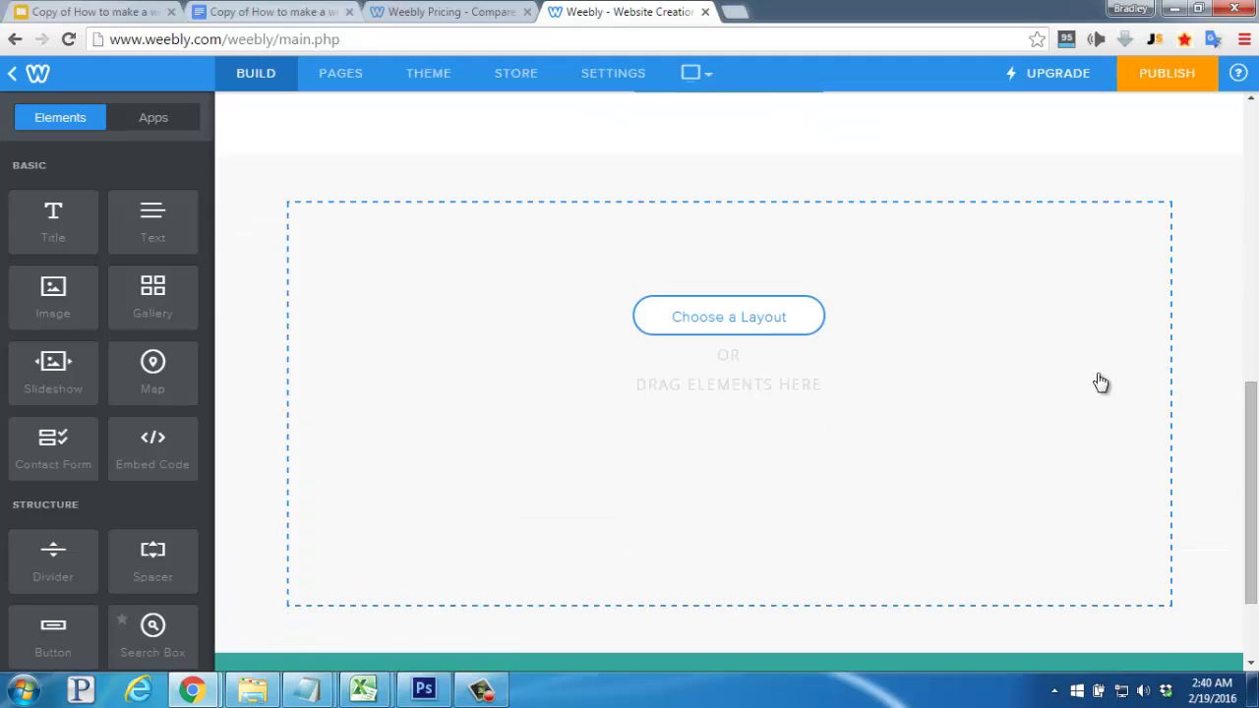
pyautogui.click(783, 326)
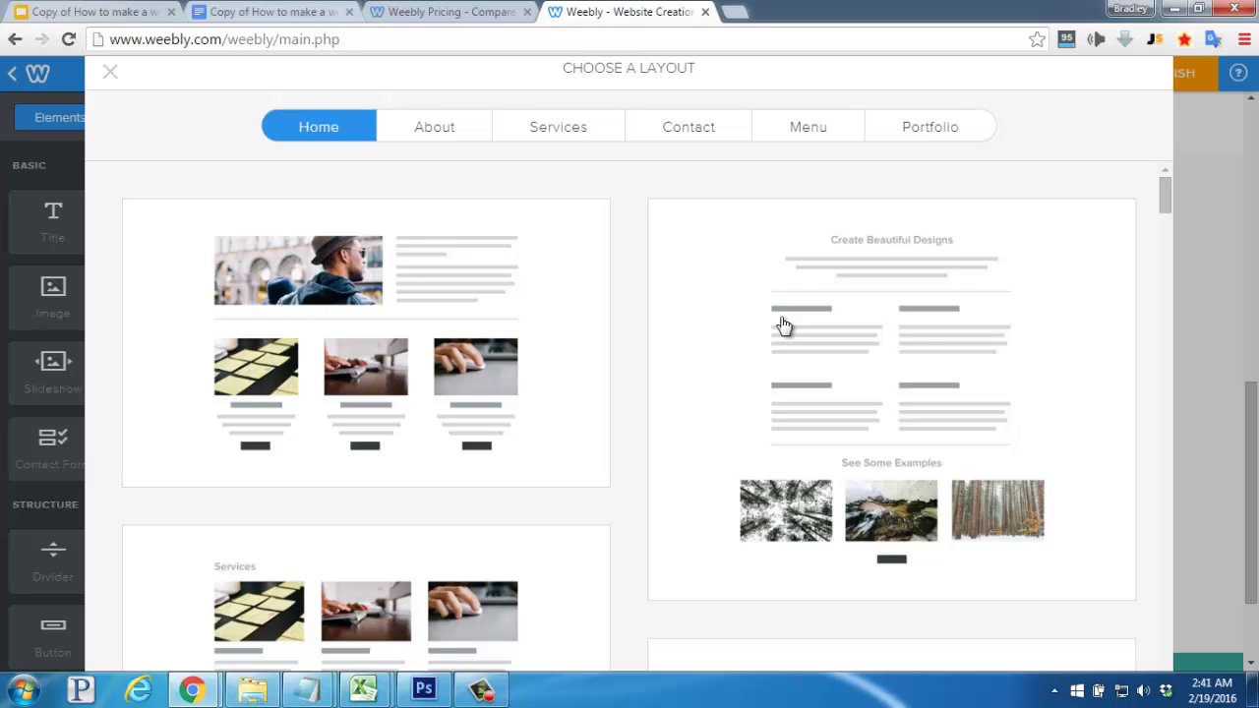
pyautogui.click(109, 71)
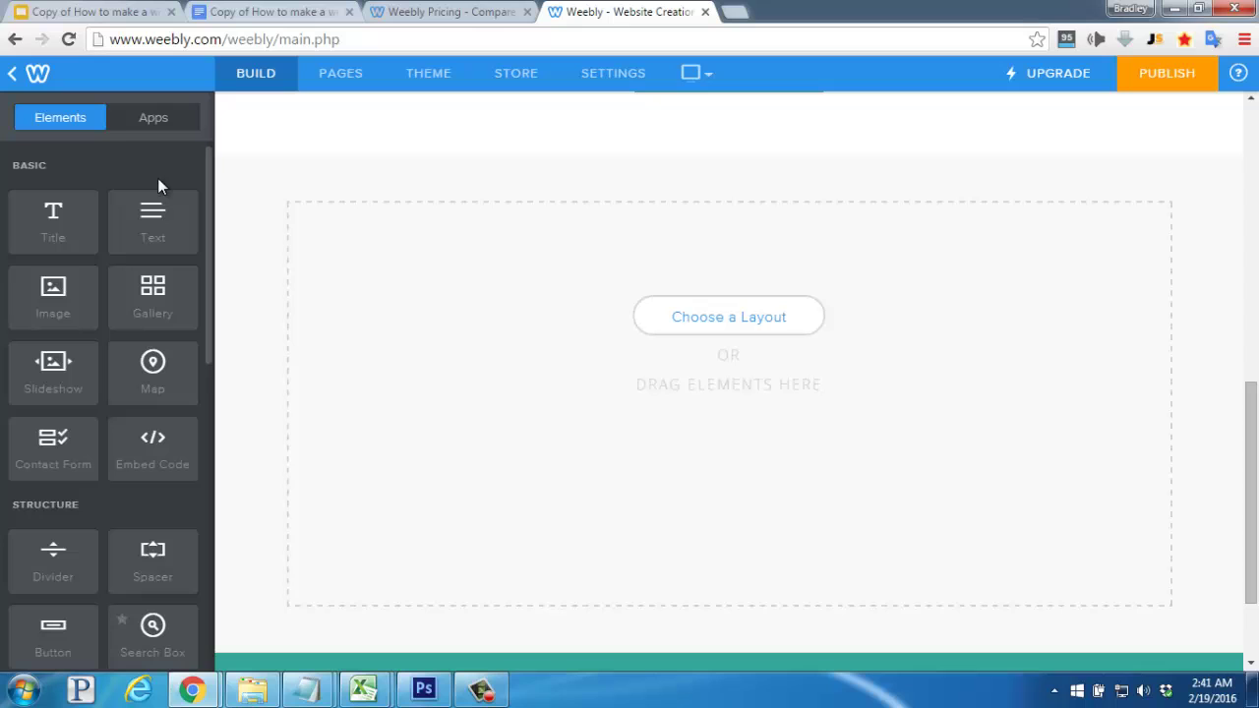
# Publish the site after entering the human-verification captcha code
pyautogui.click(1154, 77)
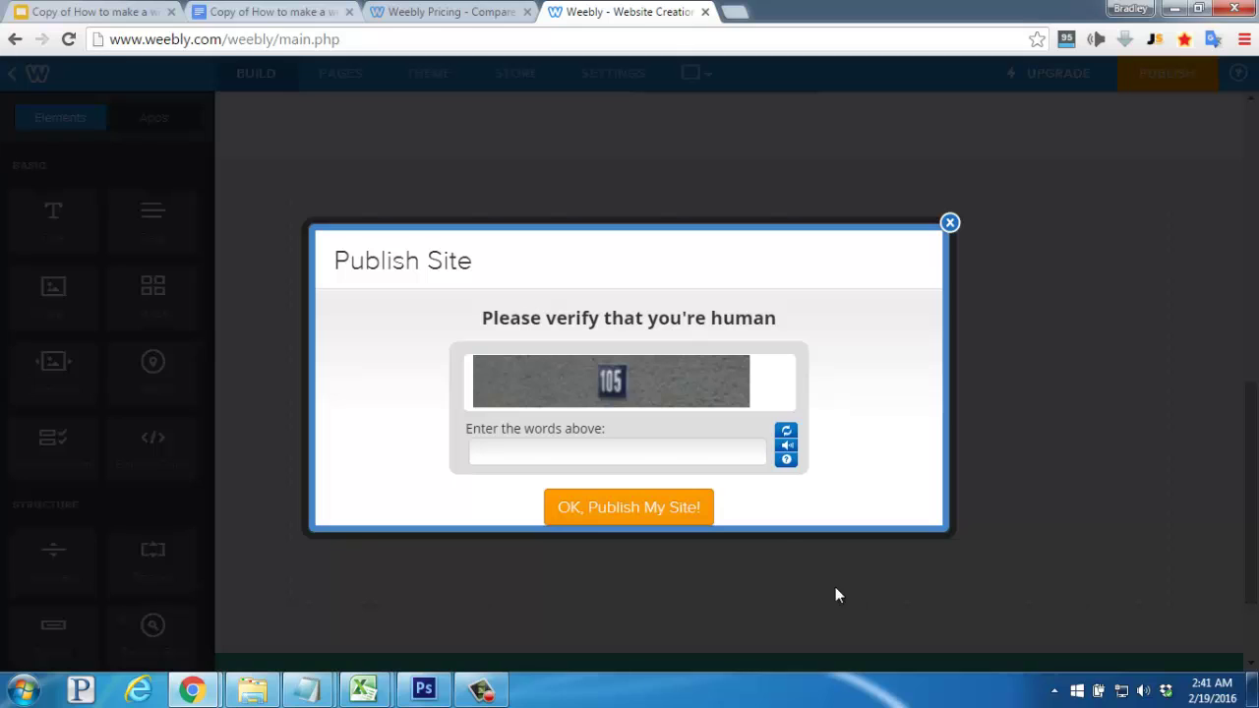
pyautogui.click(715, 454)
pyautogui.write('105')
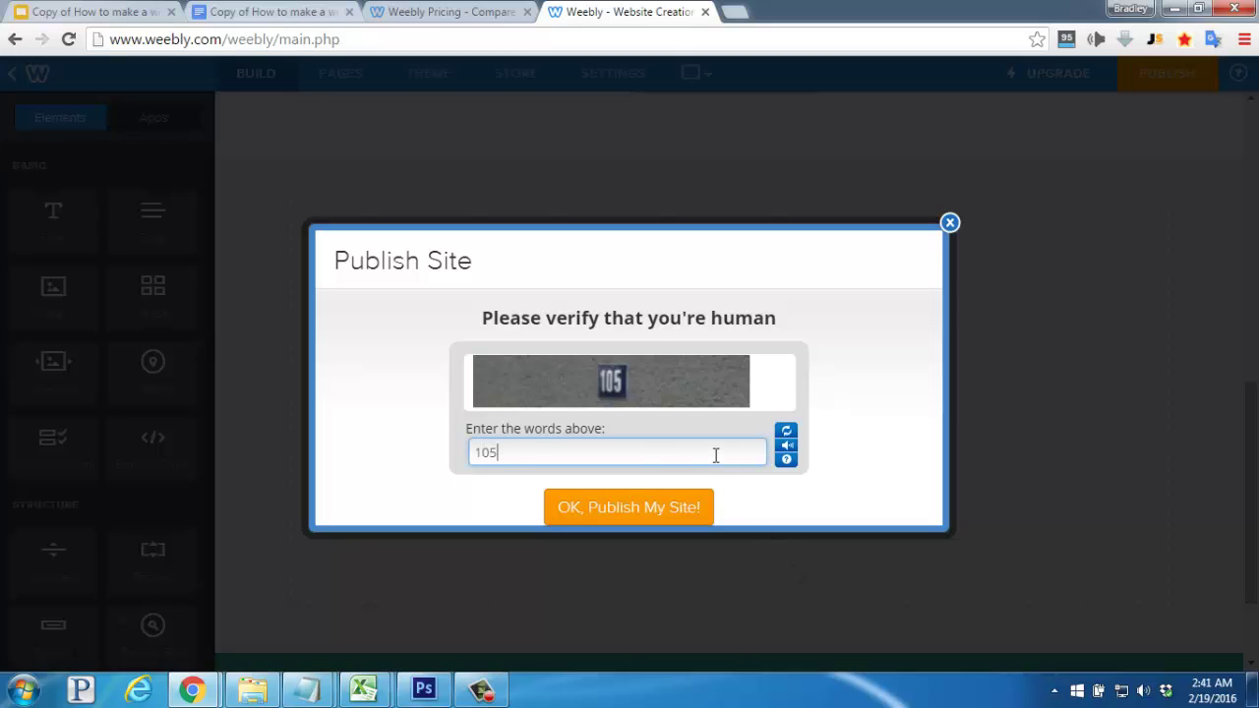
pyautogui.click(669, 512)
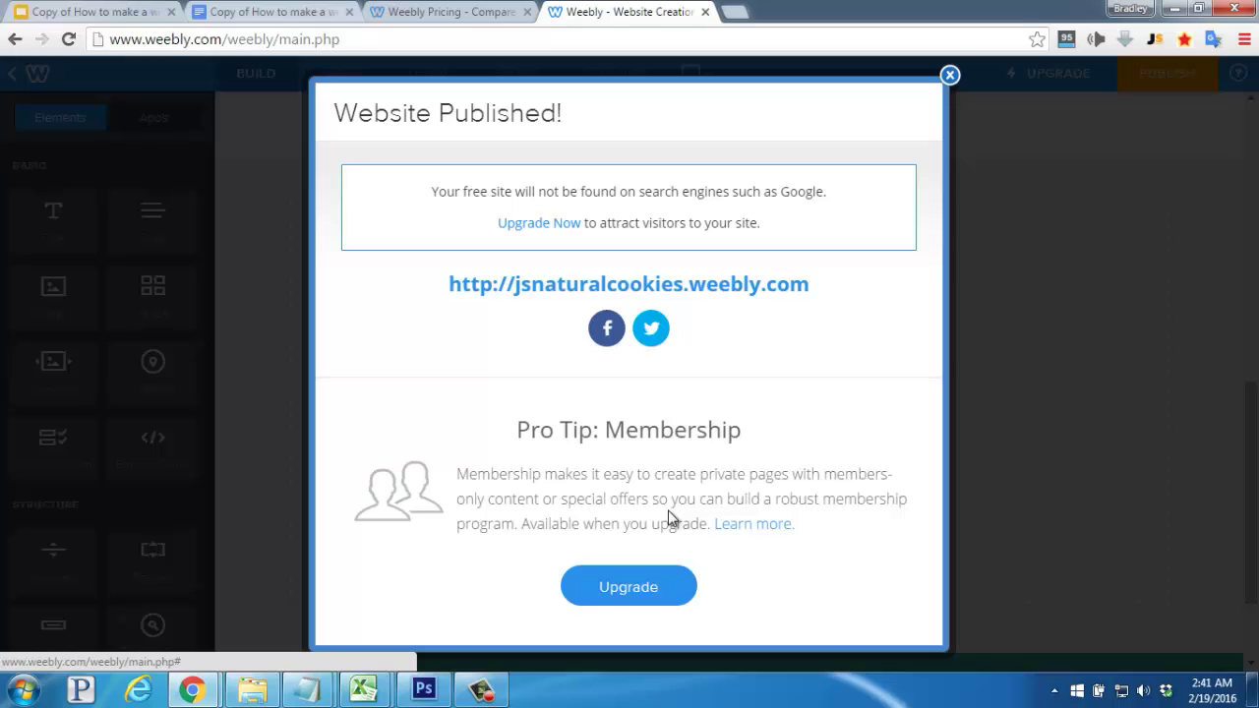
# Open jsnaturalcookies.weebly.com in a new tab and scroll through the live site
pyautogui.rightClick(569, 289)
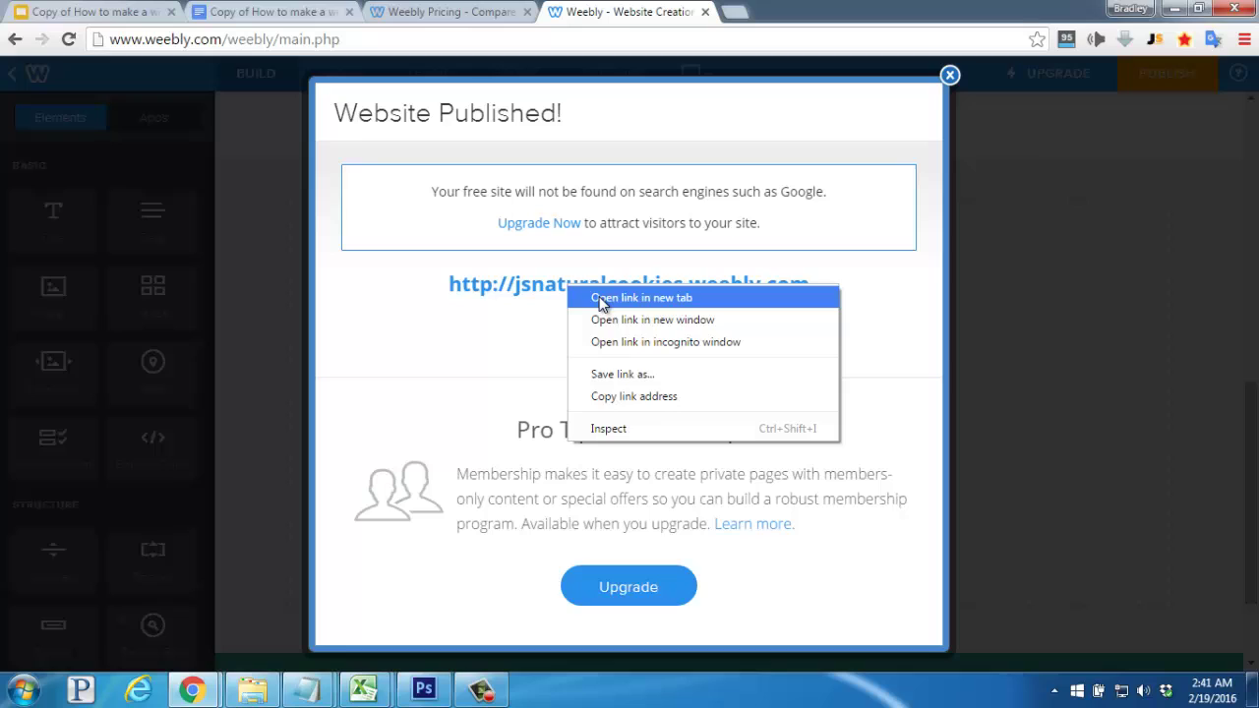
pyautogui.click(600, 303)
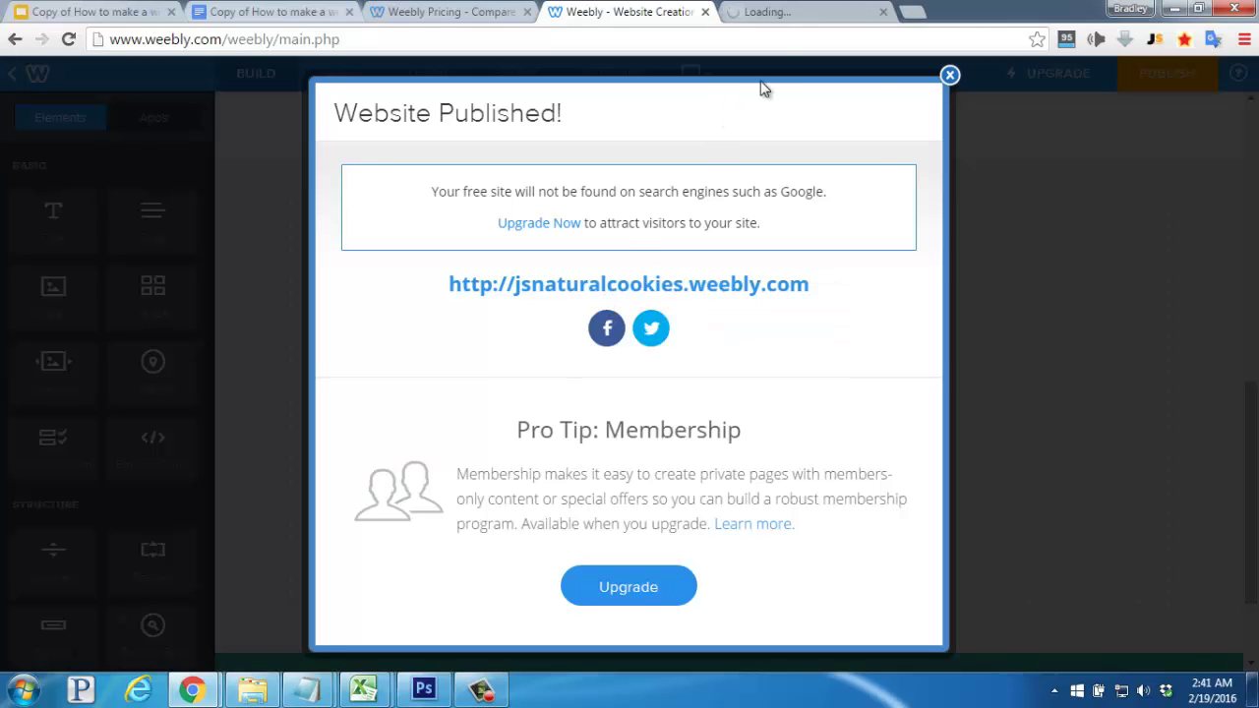
pyautogui.click(798, 22)
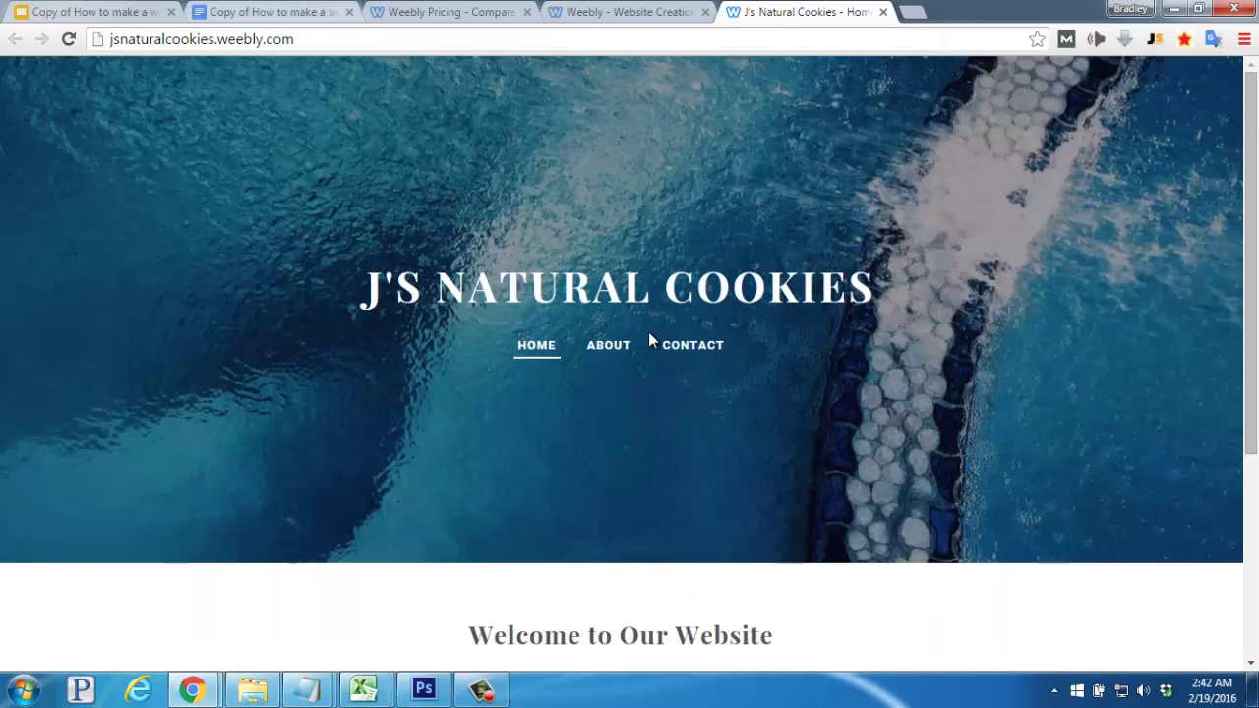
pyautogui.scroll(-3, 650, 340)
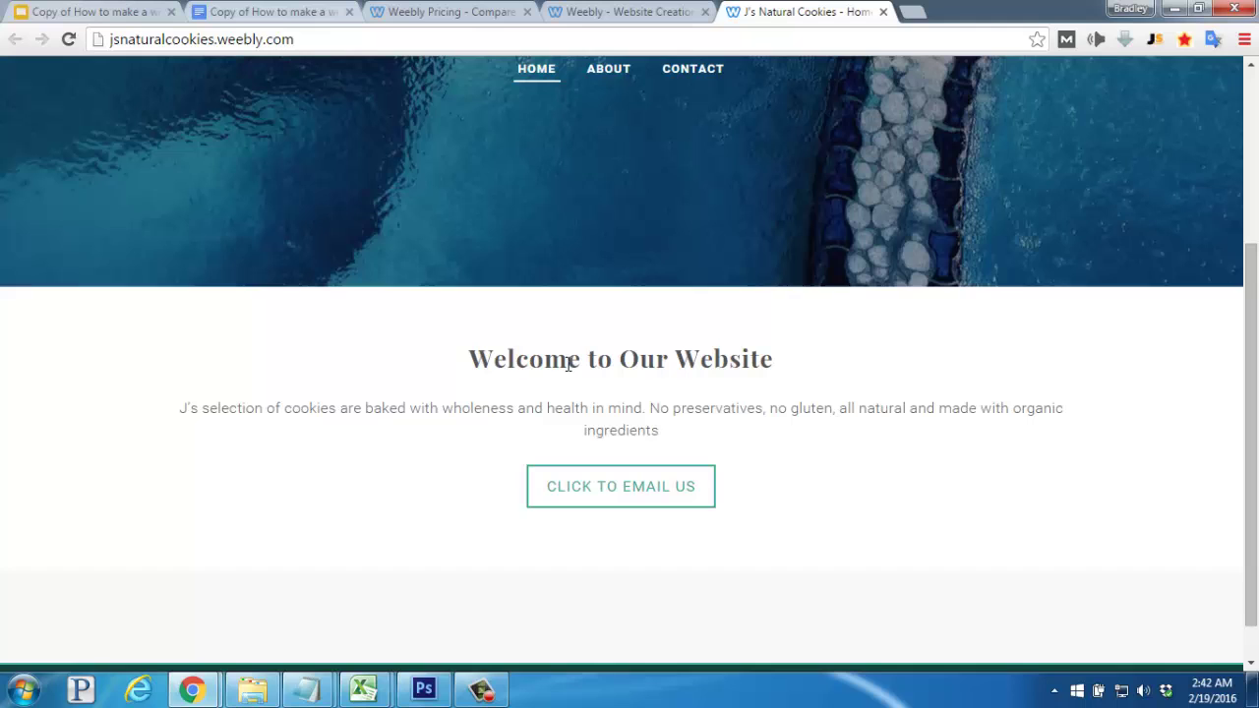